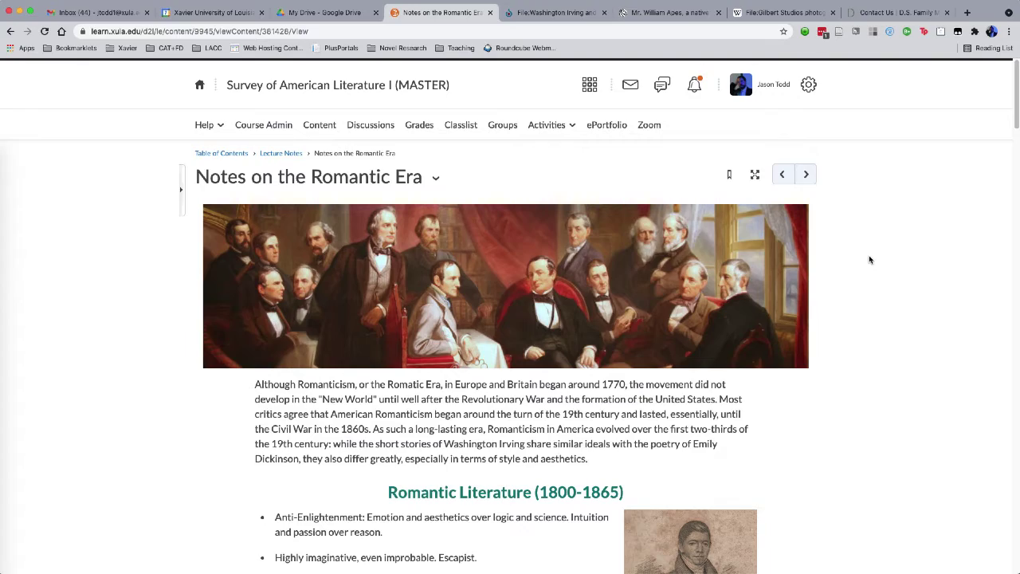
Open the Notes on the Romantic Era page for HTML editing
{"action": "scroll", "coordinate": [858, 279], "scroll_direction": "down", "scroll_amount": 20}
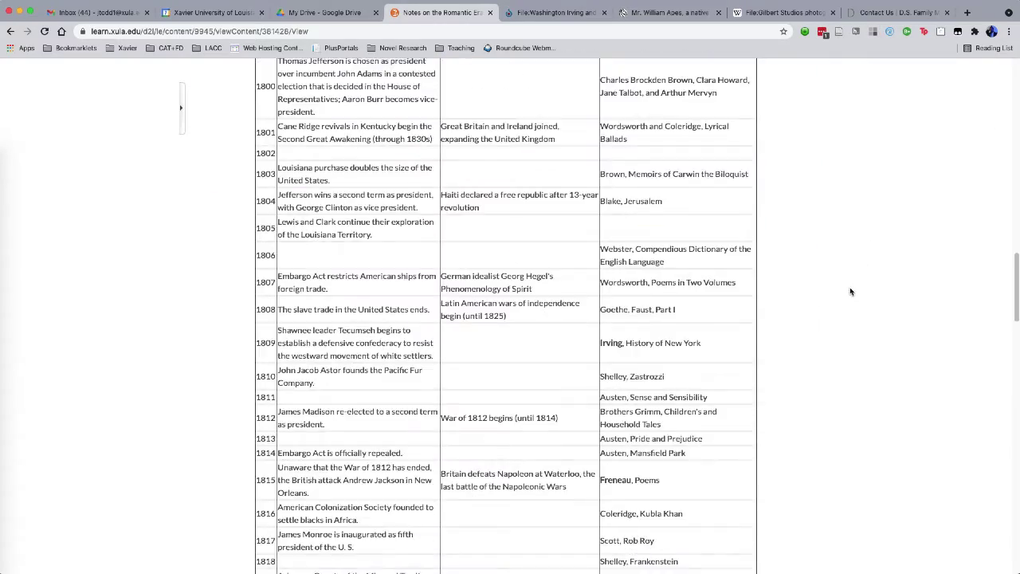
{"action": "scroll", "coordinate": [850, 291], "scroll_direction": "down", "scroll_amount": 15}
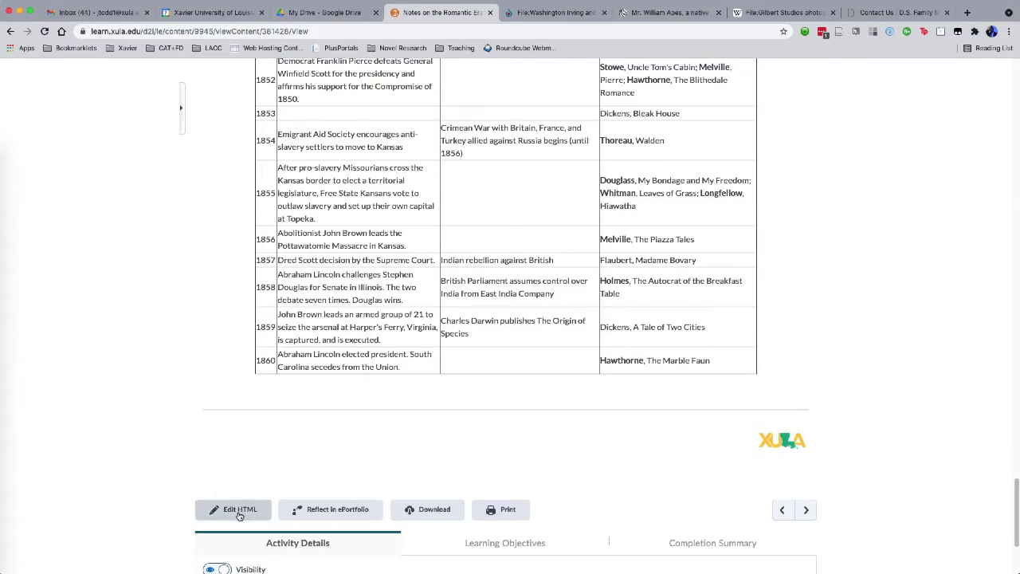
{"action": "left_click", "coordinate": [238, 513]}
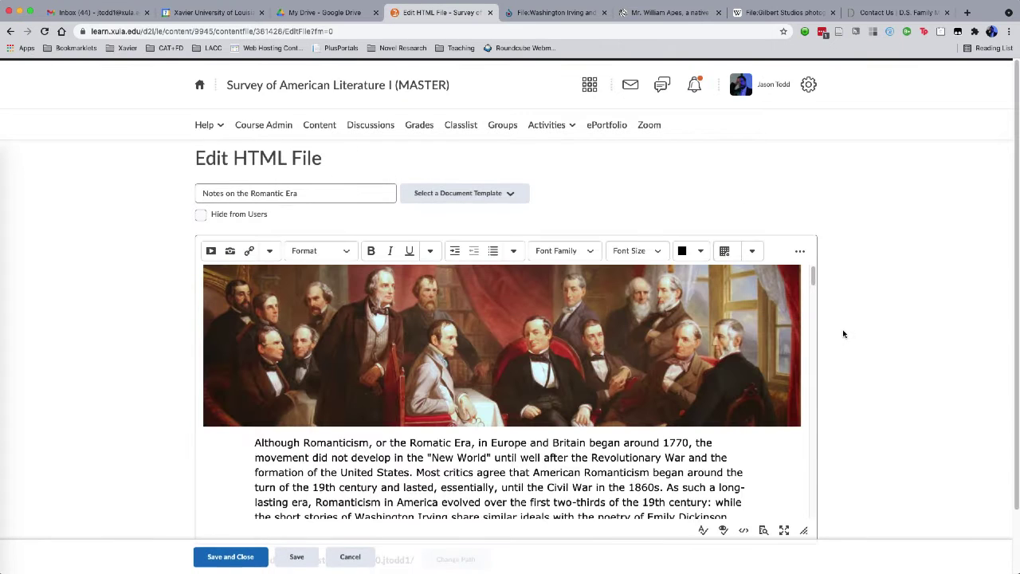
Set the banner image's description to "Oil painting of American author Washington Irving speaking to a group of wealthy gentlemen."
{"action": "left_click", "coordinate": [598, 338]}
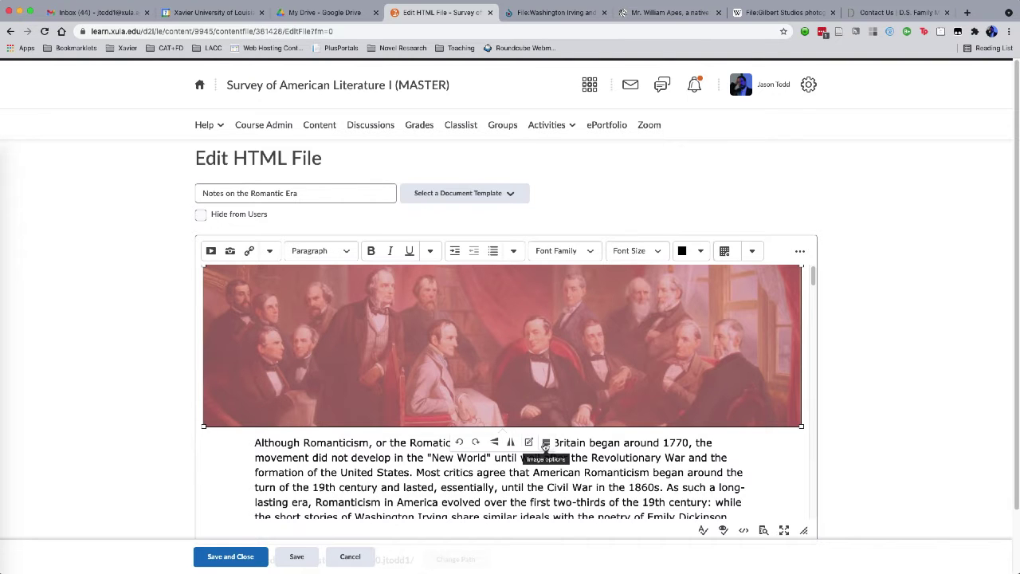
{"action": "left_click", "coordinate": [546, 445]}
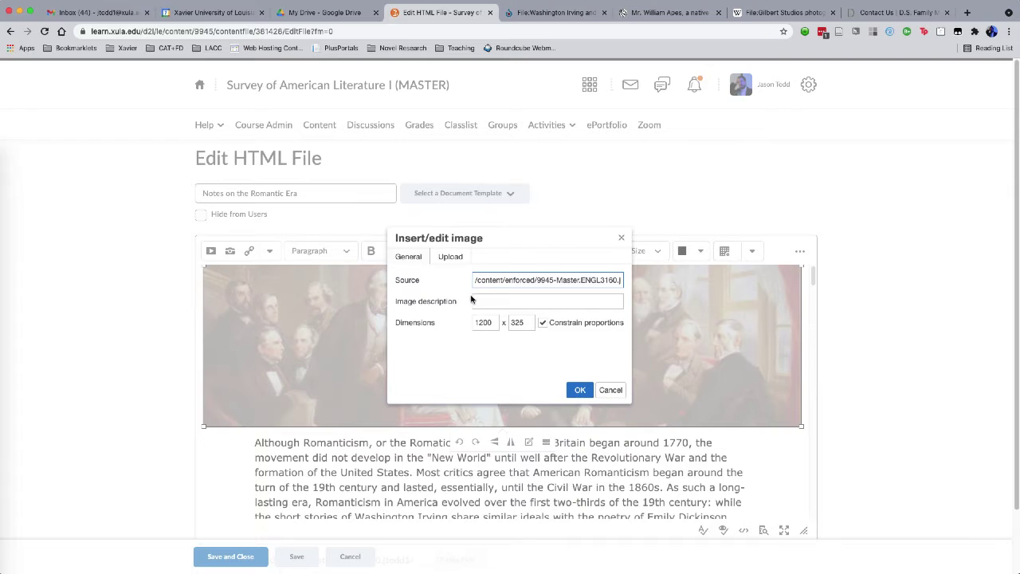
{"action": "left_click_drag", "start_coordinate": [397, 304], "coordinate": [456, 304]}
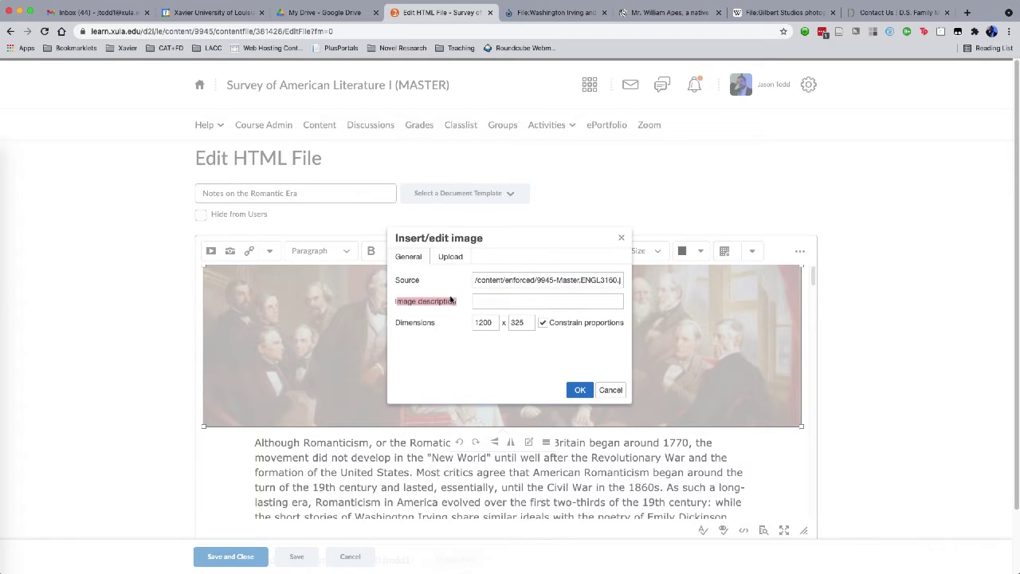
{"action": "left_click", "coordinate": [490, 303]}
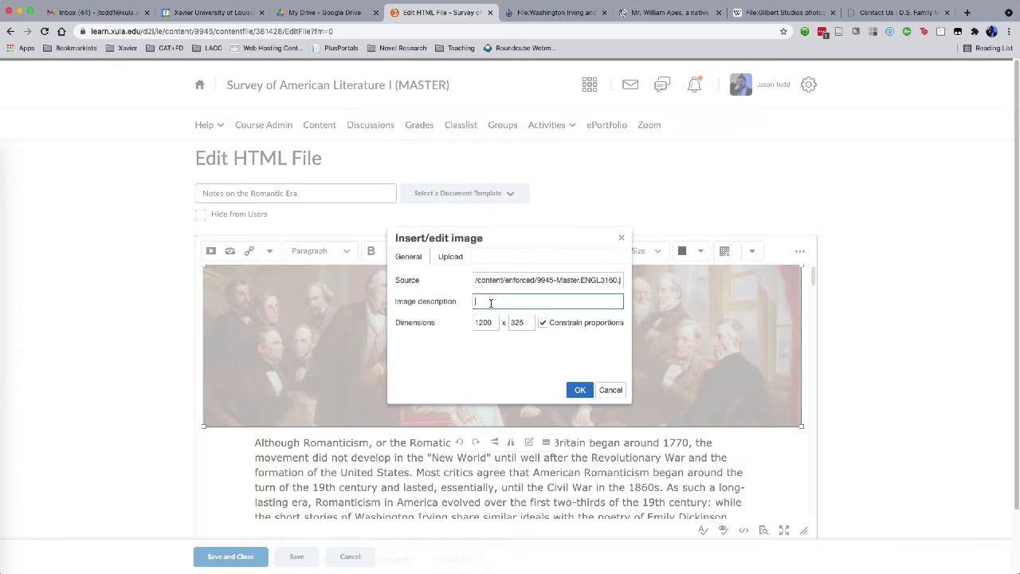
{"action": "type", "text": "Oil painting of American author Washington Irving"}
{"action": "type", "text": " speaking to a group of wealthy gentlemen."}
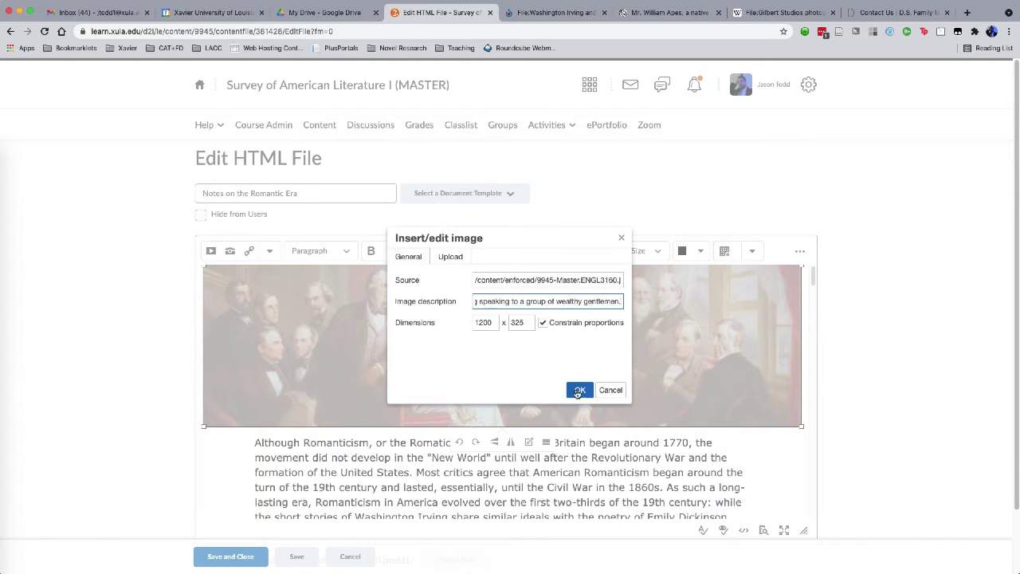
{"action": "left_click", "coordinate": [580, 390]}
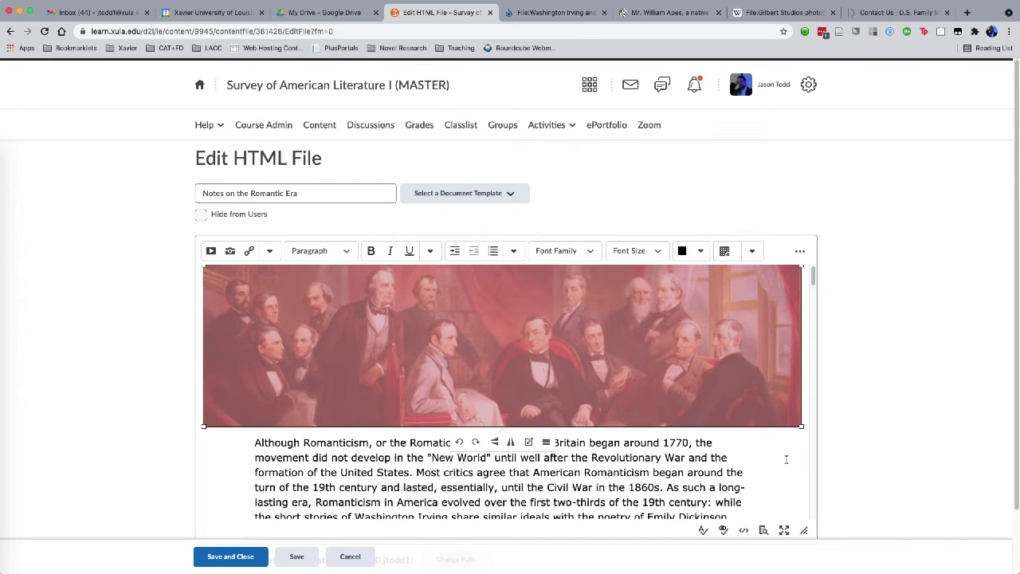
Run the accessibility check on the page and go through its issues as far as the timeline table's caption issue
{"action": "scroll", "coordinate": [845, 447], "scroll_direction": "down", "scroll_amount": 2}
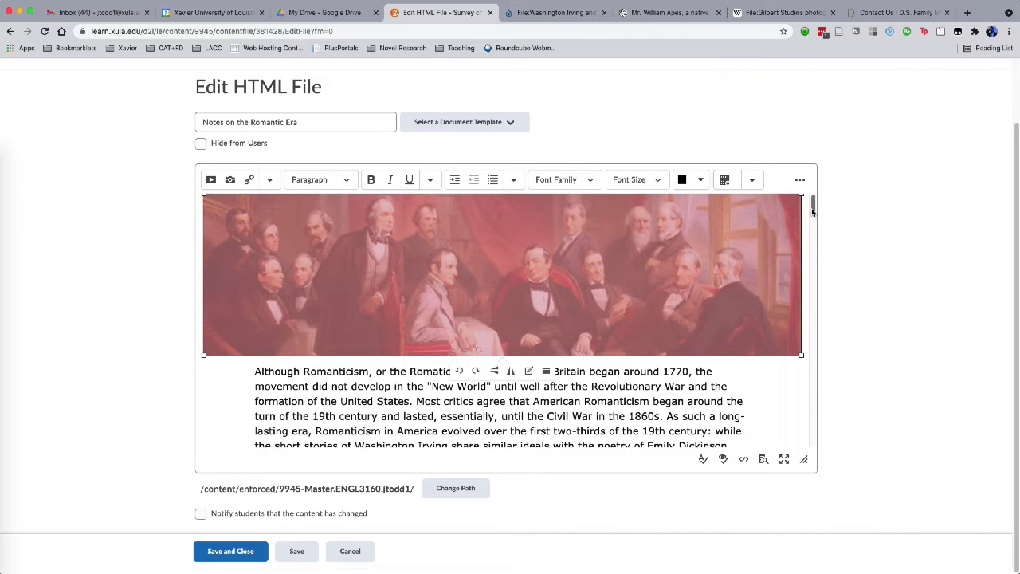
{"action": "mouse_move", "coordinate": [814, 205]}
{"action": "left_mouse_down"}
{"action": "mouse_move", "coordinate": [815, 232]}
{"action": "mouse_move", "coordinate": [817, 209]}
{"action": "left_mouse_up"}
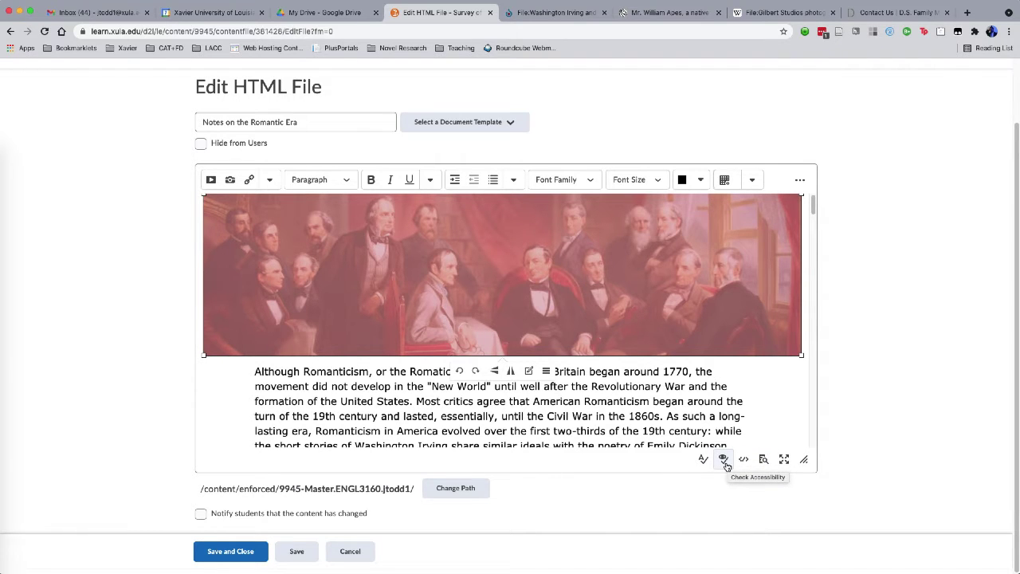
{"action": "left_click", "coordinate": [724, 460]}
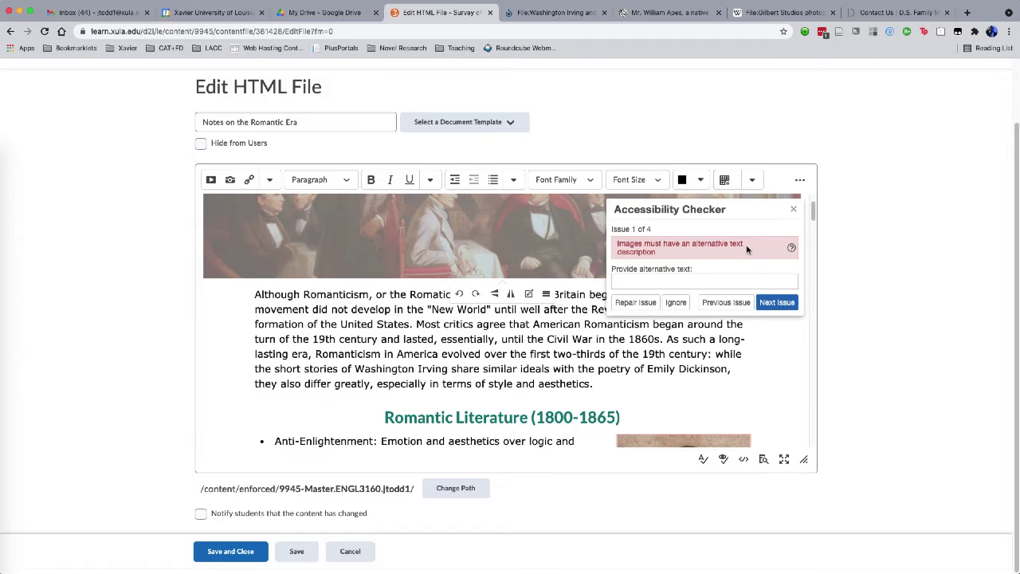
{"action": "left_click_drag", "start_coordinate": [813, 211], "coordinate": [813, 227]}
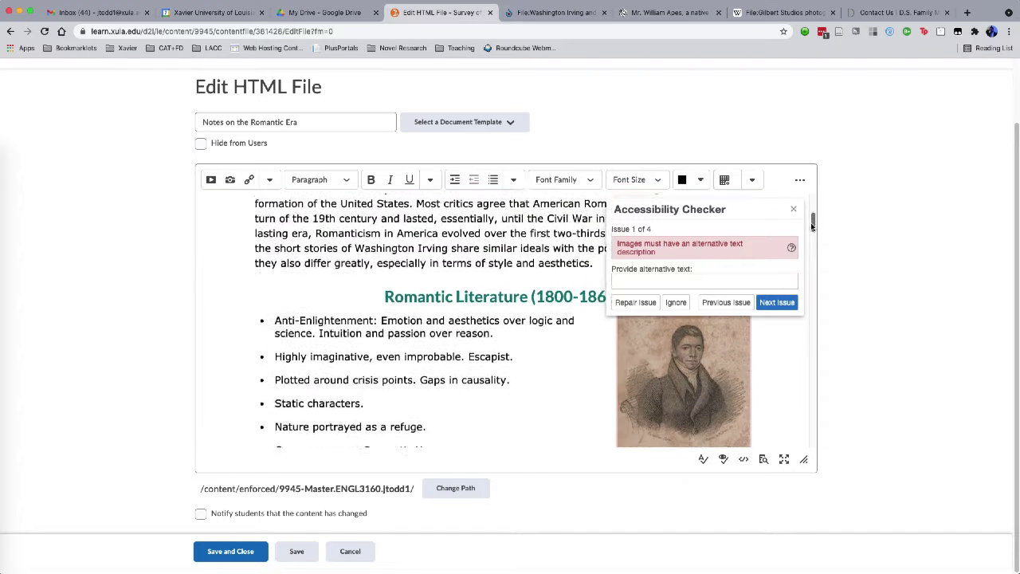
{"action": "left_click", "coordinate": [785, 299]}
{"action": "left_click", "coordinate": [785, 299]}
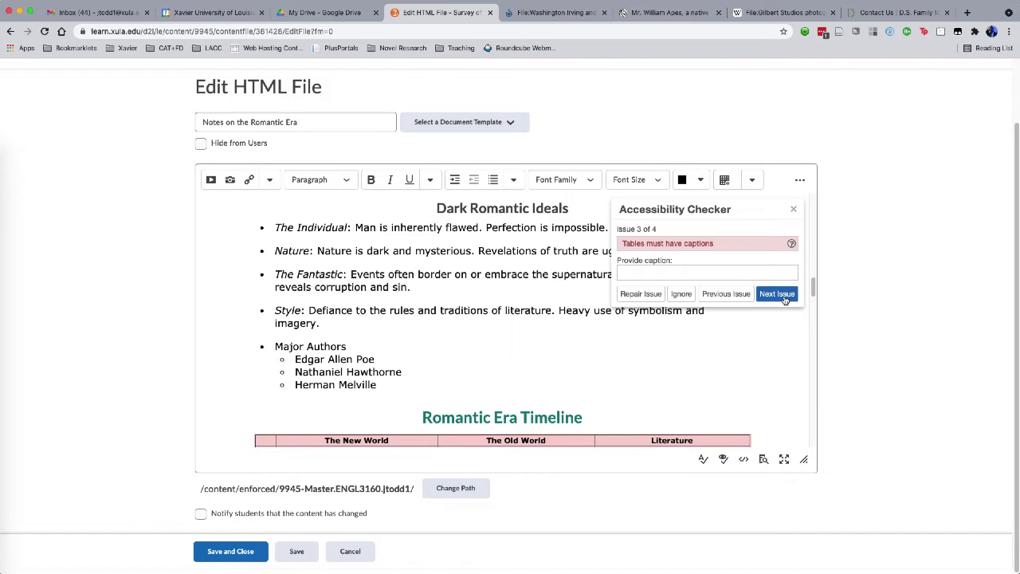
{"action": "left_click", "coordinate": [794, 209]}
Enable a caption in the table properties of the Romantic Era Timeline table
{"action": "scroll", "coordinate": [752, 287], "scroll_direction": "down", "scroll_amount": 1}
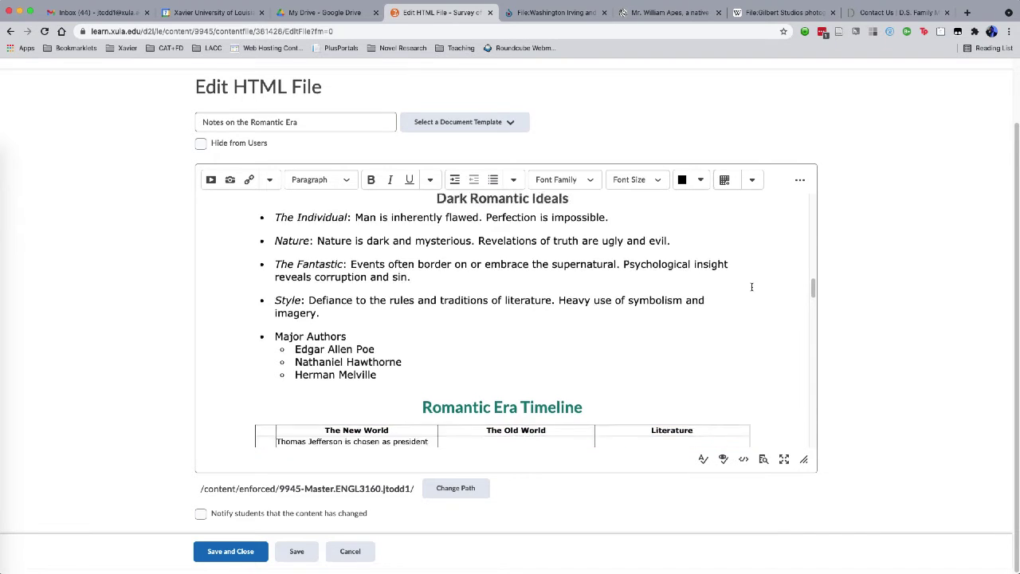
{"action": "scroll", "coordinate": [752, 287], "scroll_direction": "down", "scroll_amount": 2}
{"action": "left_click", "coordinate": [481, 307]}
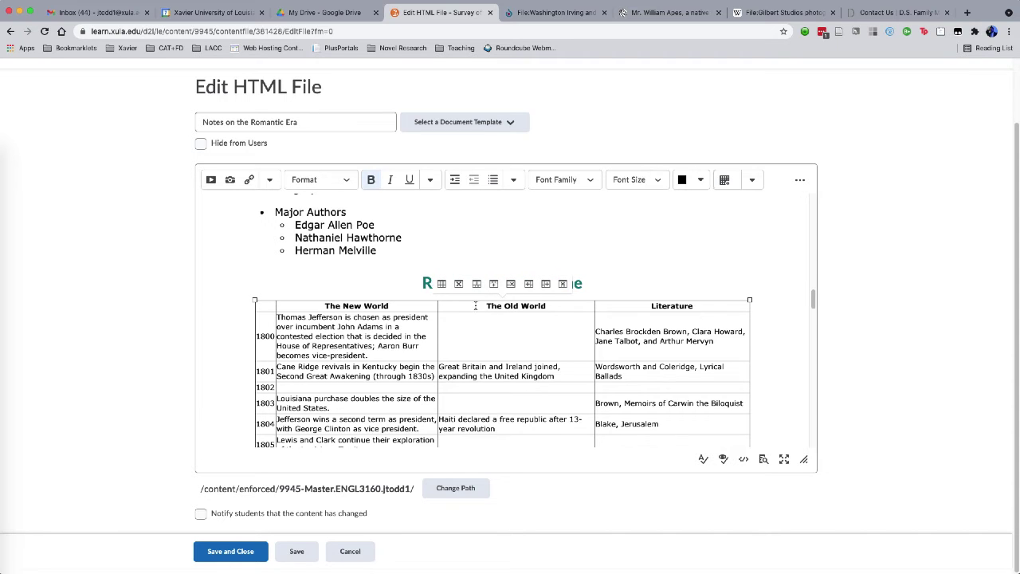
{"action": "left_click", "coordinate": [443, 287]}
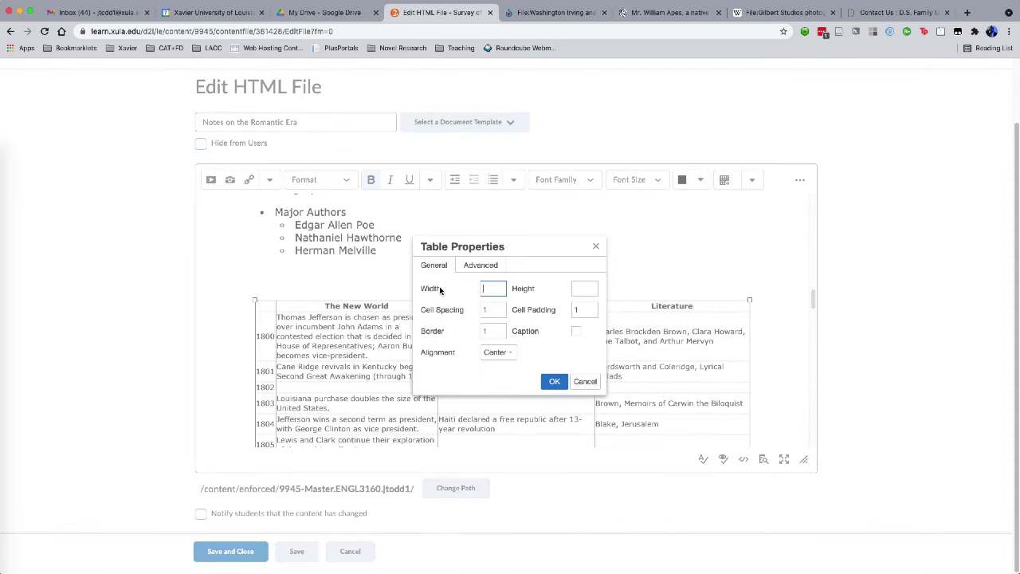
{"action": "left_click", "coordinate": [576, 335]}
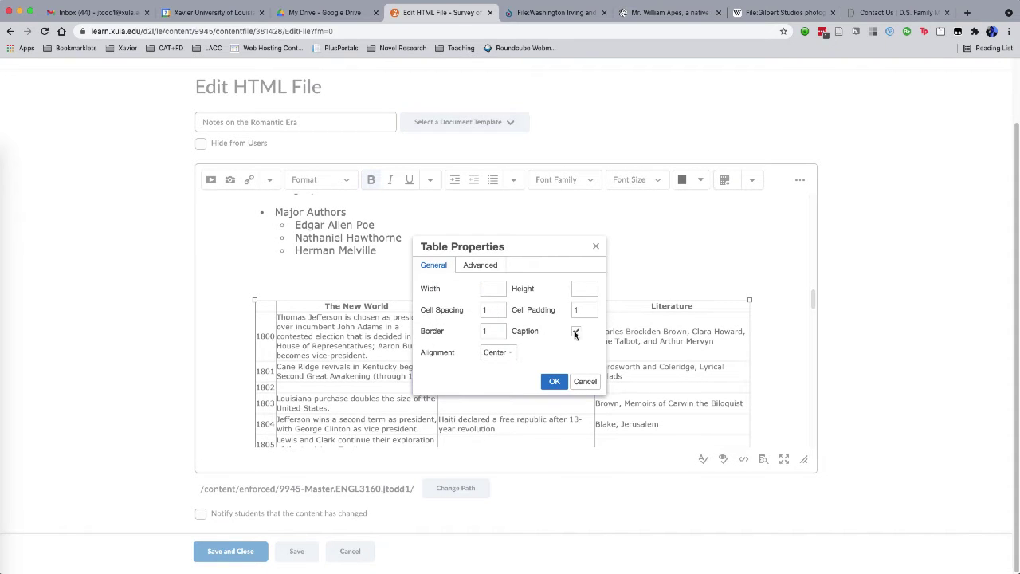
{"action": "left_click", "coordinate": [553, 381]}
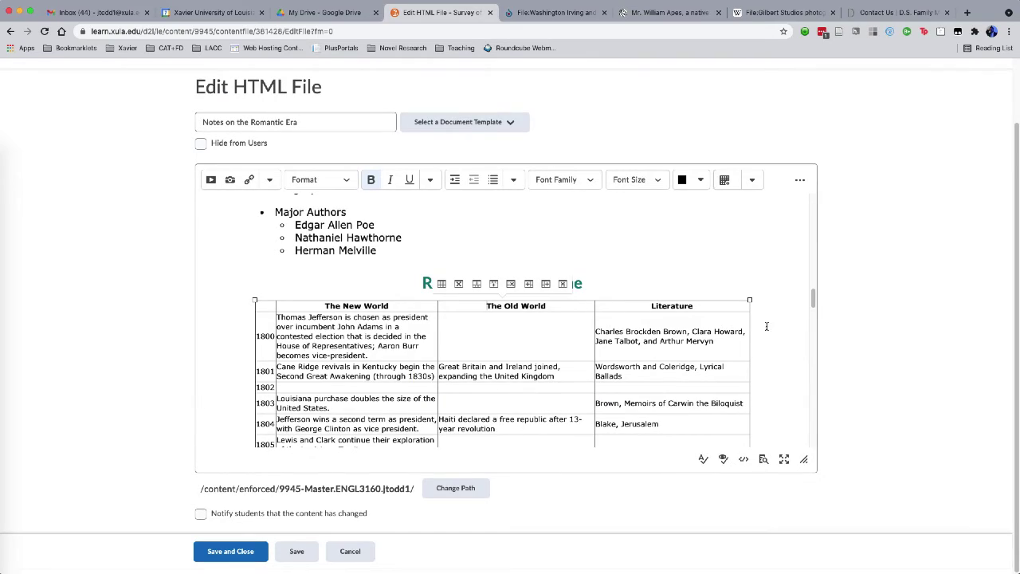
Enter the timeline table's caption: "This table contains three timelines: Events in the "New World"; Events in the "Old World"; and events in the Literary World."
{"action": "left_click_drag", "start_coordinate": [813, 298], "coordinate": [812, 435]}
{"action": "left_click", "coordinate": [735, 345]}
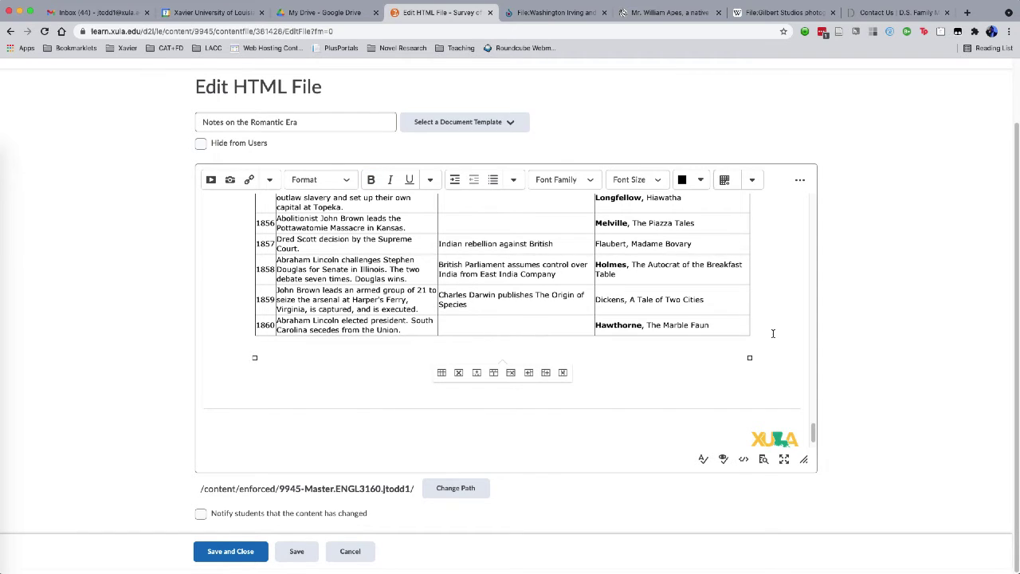
{"action": "type", "text": "THis table contains three timelines: Events in the \"New World\"; "}
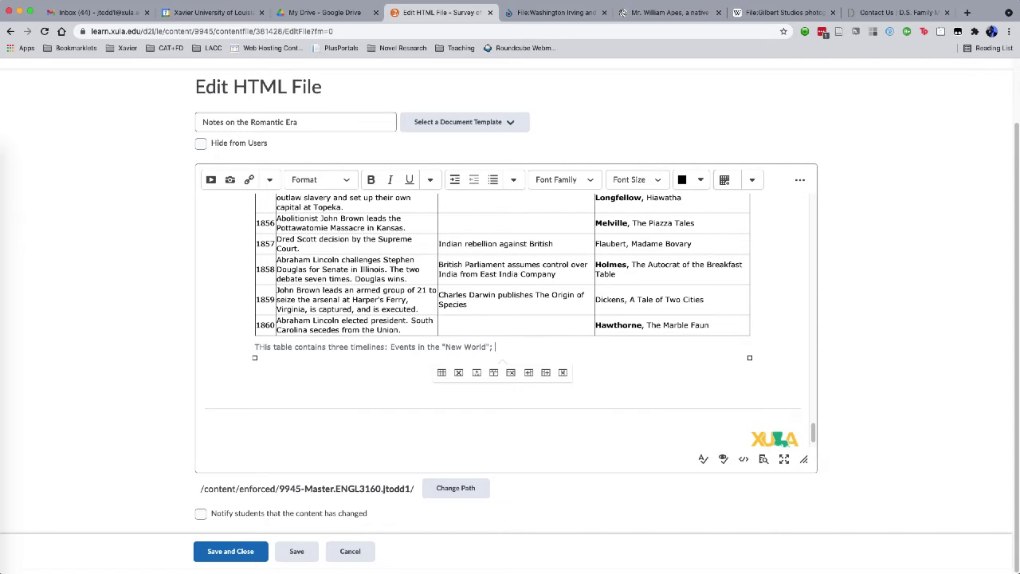
{"action": "type", "text": "Events in the \"Old World\"; and events in the Literary World."}
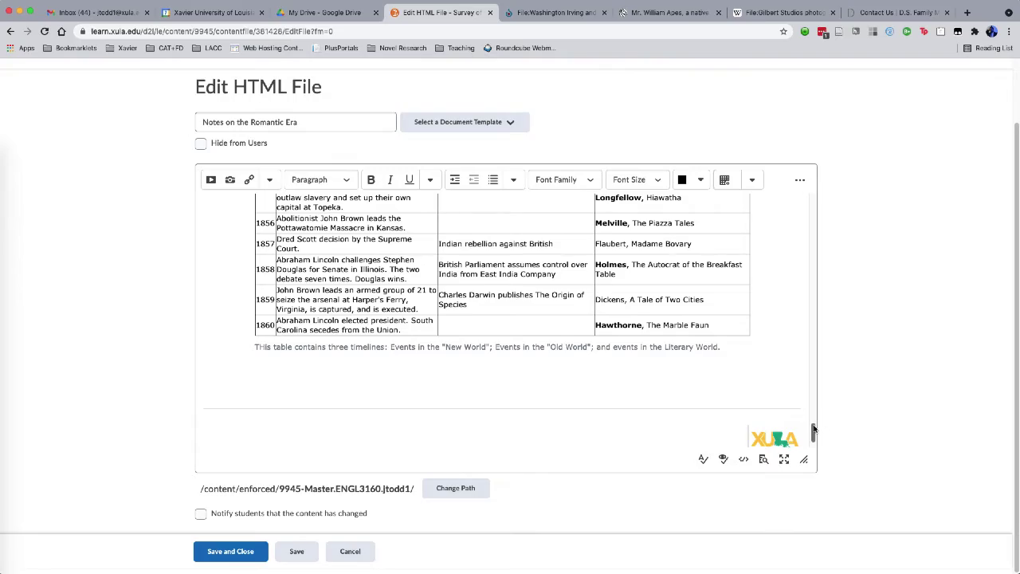
{"action": "left_click_drag", "start_coordinate": [814, 429], "coordinate": [814, 295]}
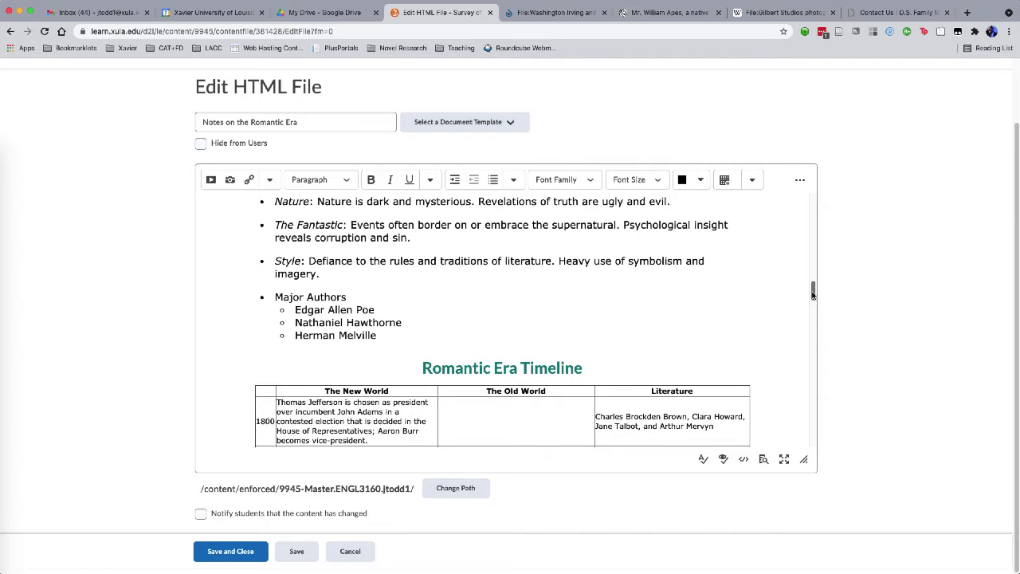
{"action": "left_click_drag", "start_coordinate": [813, 294], "coordinate": [808, 196]}
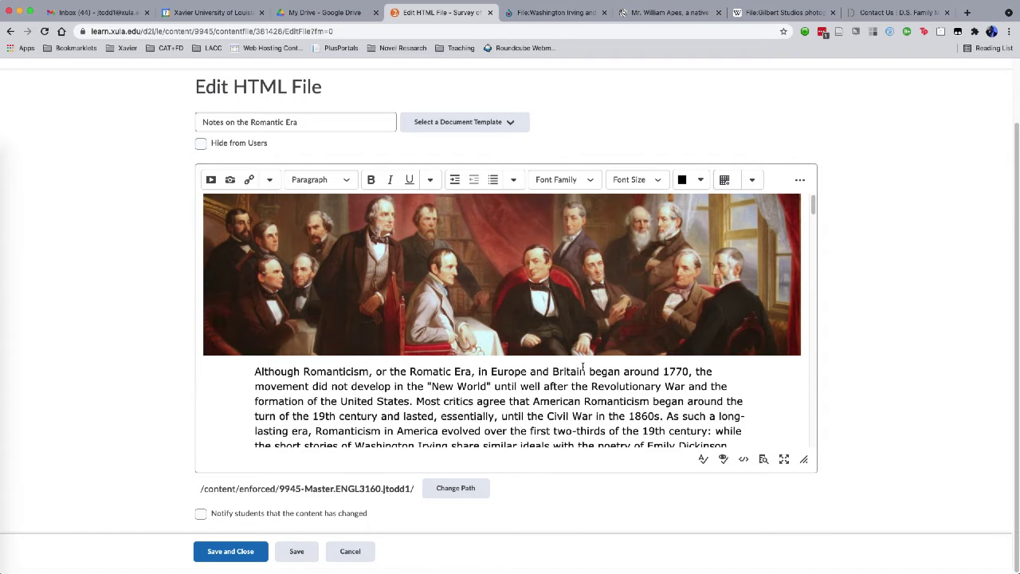
{"action": "scroll", "coordinate": [811, 295], "scroll_direction": "down", "scroll_amount": 3}
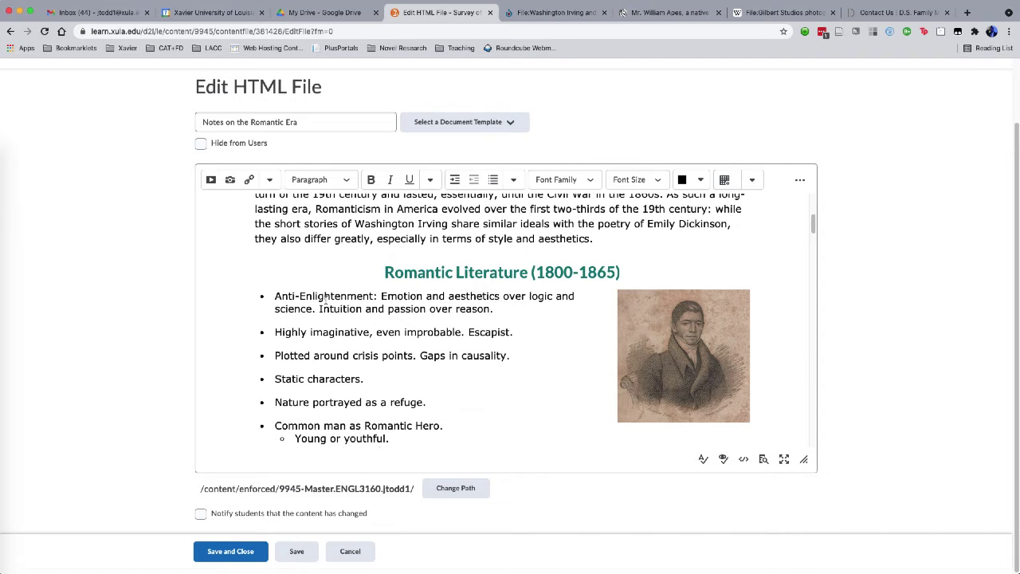
{"action": "scroll", "coordinate": [438, 315], "scroll_direction": "up", "scroll_amount": 1}
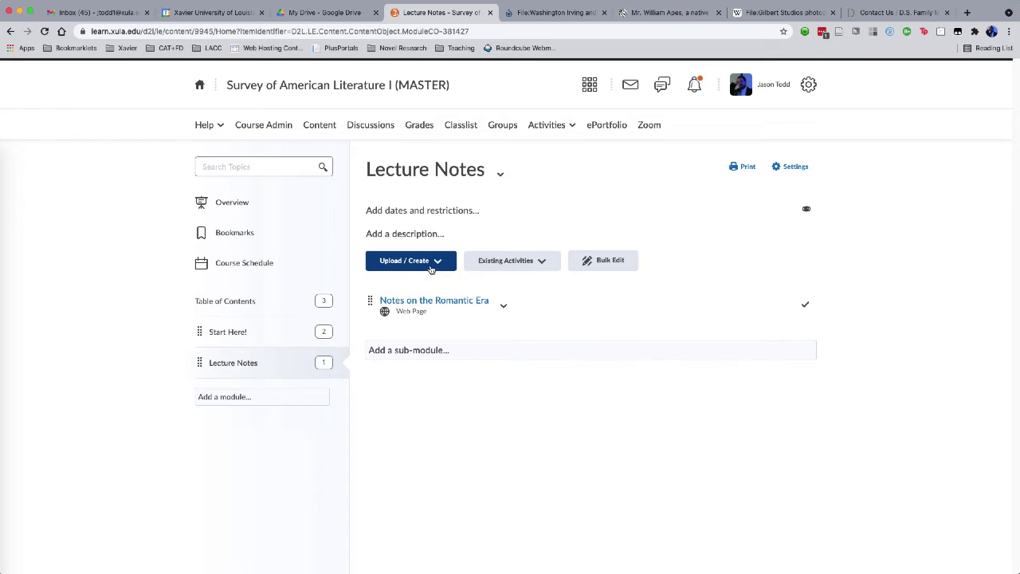
Create a new file in the Lecture Notes module from the 07_elements document template
{"action": "left_click", "coordinate": [429, 271]}
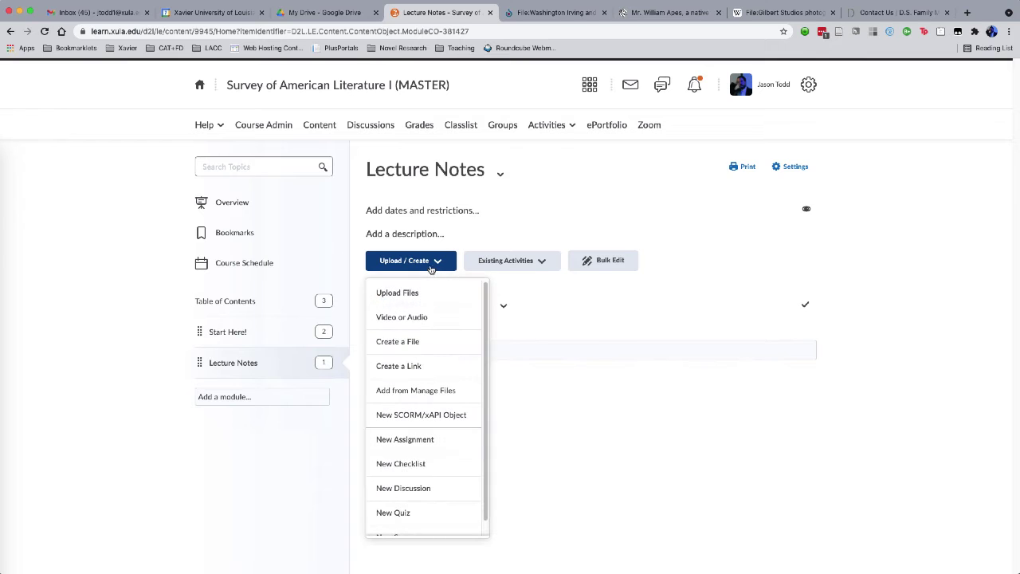
{"action": "left_click", "coordinate": [403, 347]}
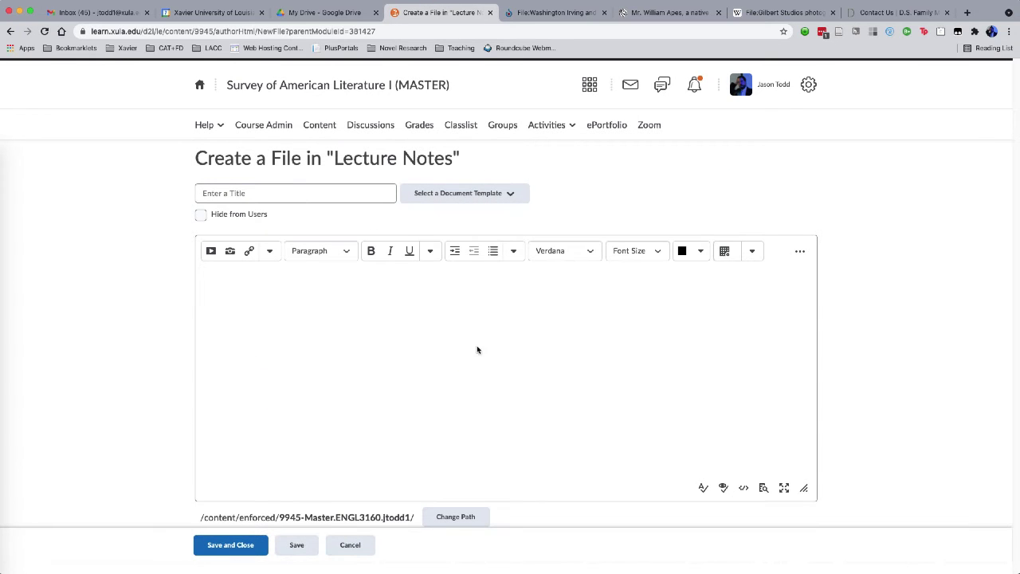
{"action": "left_click", "coordinate": [431, 198]}
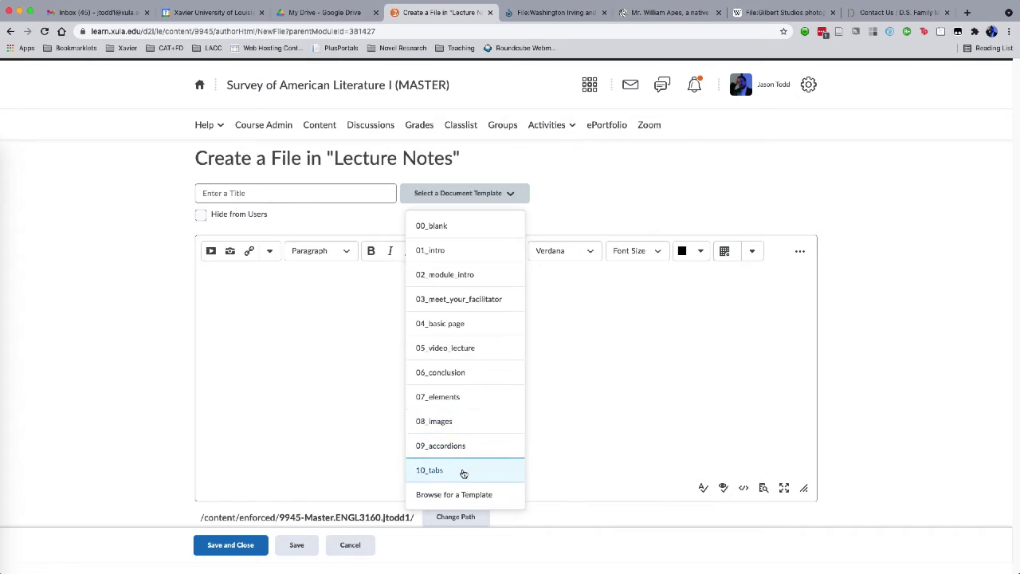
{"action": "left_click", "coordinate": [447, 399]}
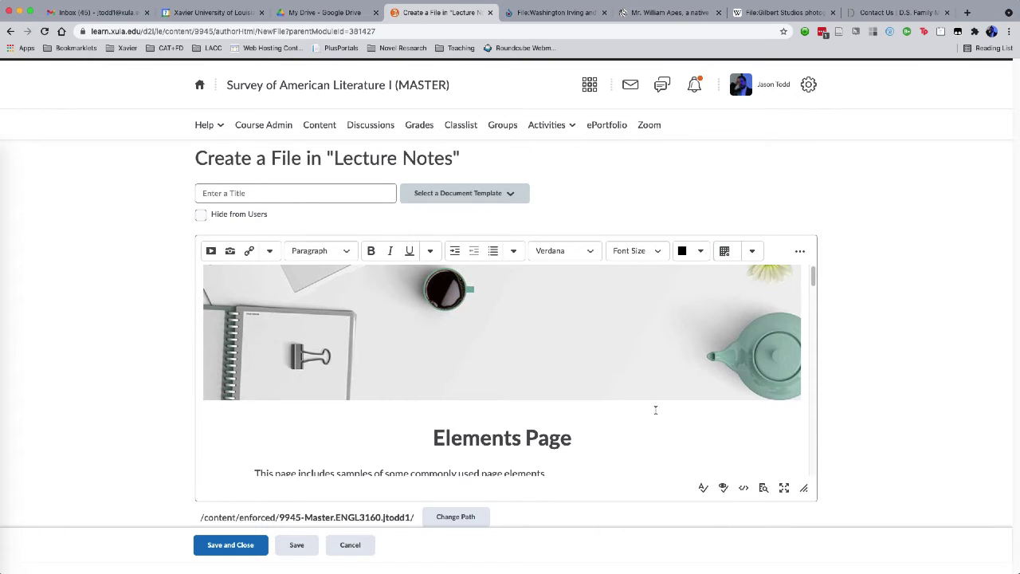
Title the new file "Temporary - Elements Page", then save and close it
{"action": "left_click", "coordinate": [229, 194]}
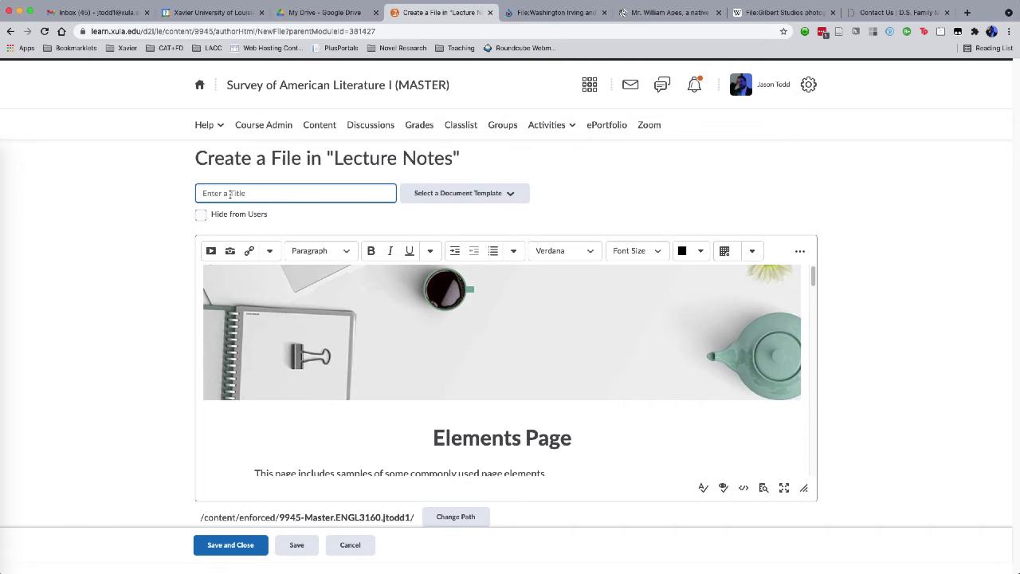
{"action": "type", "text": "Temporary - Elements Page"}
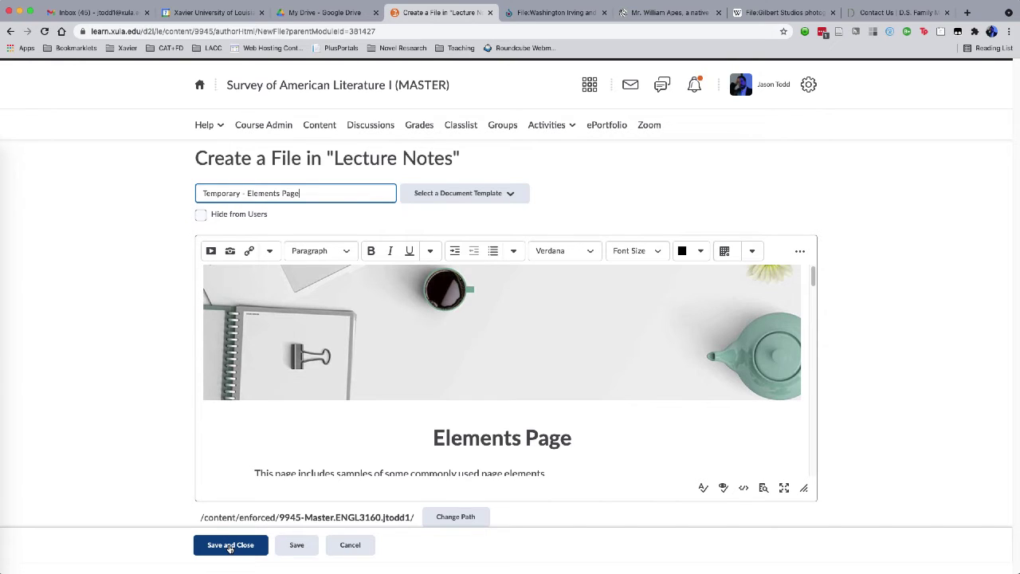
{"action": "left_click", "coordinate": [229, 547]}
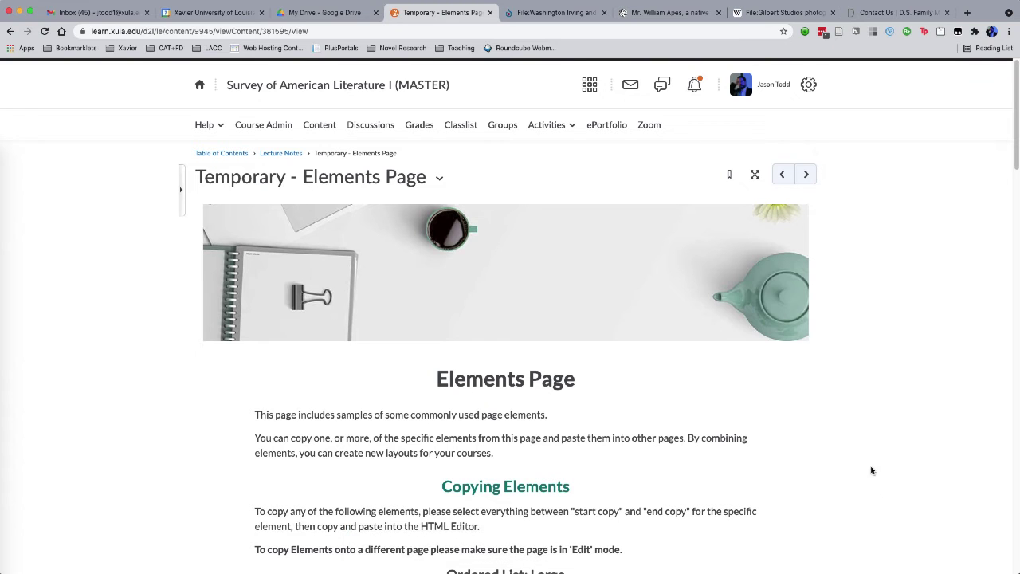
Examine the sample elements on the Elements Page, from the large ordered list through the callouts and table to the two column panels
{"action": "left_click_drag", "start_coordinate": [1017, 148], "coordinate": [1014, 197]}
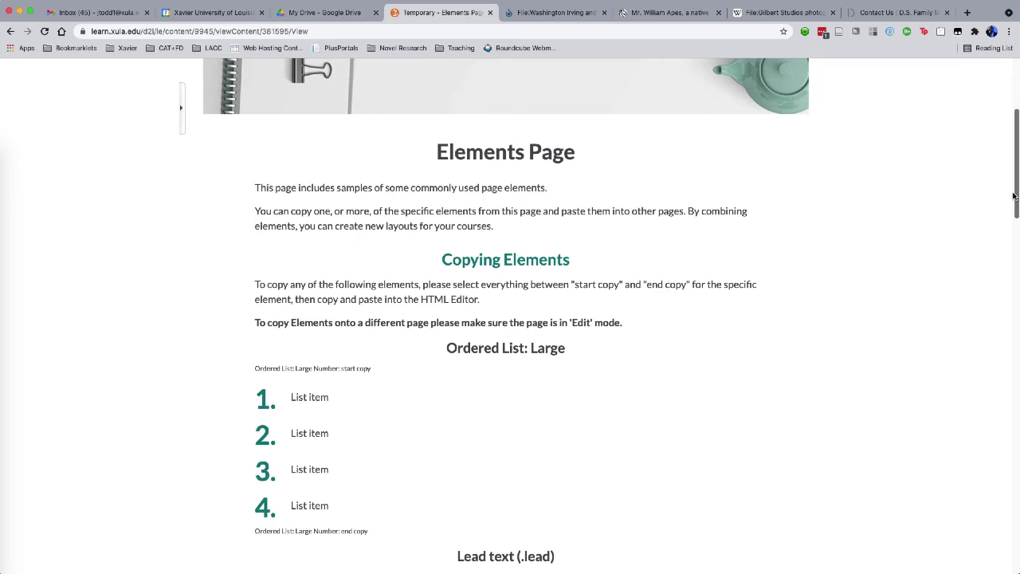
{"action": "scroll", "coordinate": [1015, 194], "scroll_direction": "down", "scroll_amount": 1}
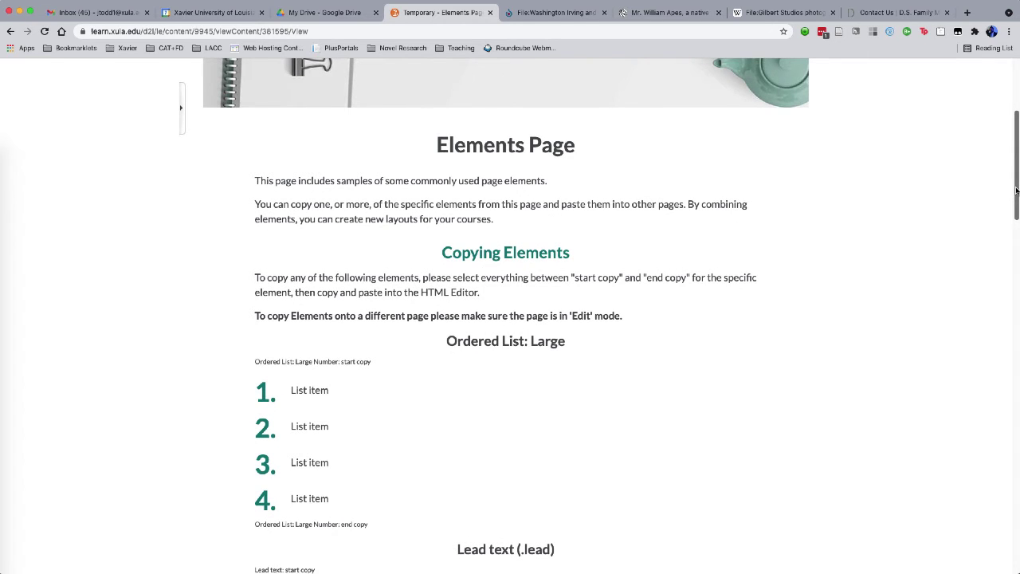
{"action": "left_click_drag", "start_coordinate": [1017, 190], "coordinate": [1012, 234]}
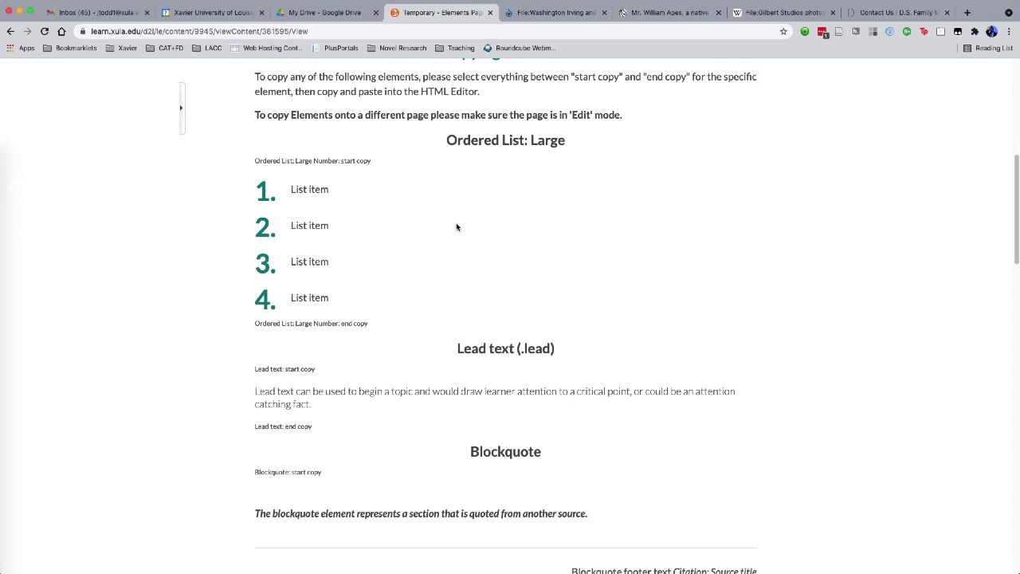
{"action": "scroll", "coordinate": [1016, 197], "scroll_direction": "down", "scroll_amount": 2}
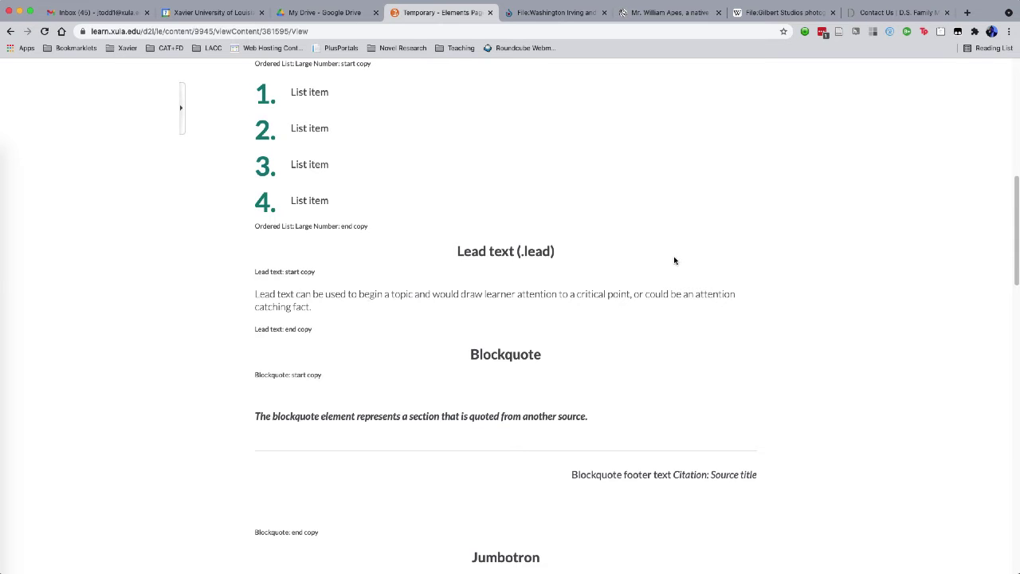
{"action": "scroll", "coordinate": [1017, 269], "scroll_direction": "down", "scroll_amount": 2}
{"action": "left_click_drag", "start_coordinate": [1016, 268], "coordinate": [1011, 321]}
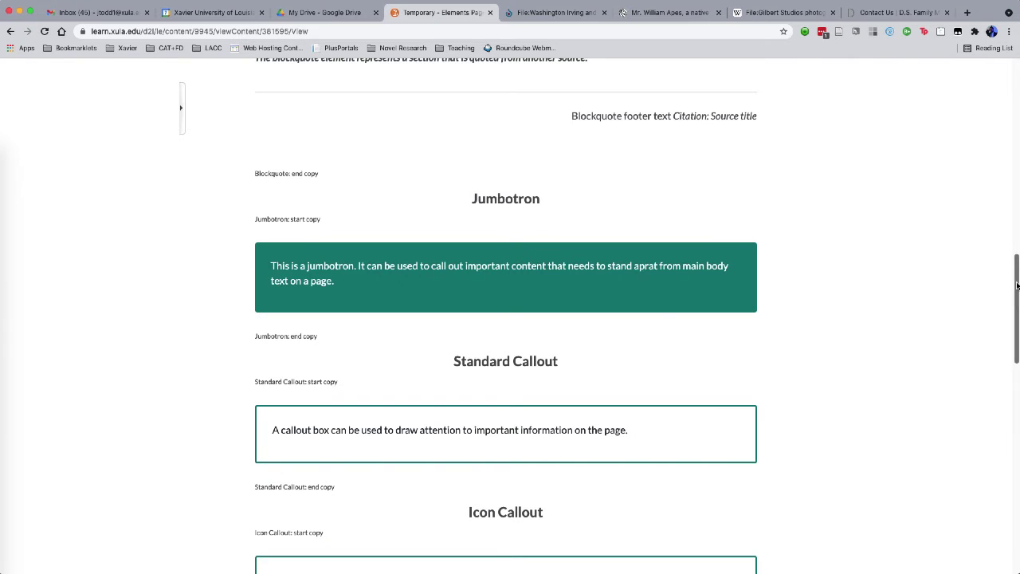
{"action": "left_click_drag", "start_coordinate": [1018, 285], "coordinate": [1002, 314]}
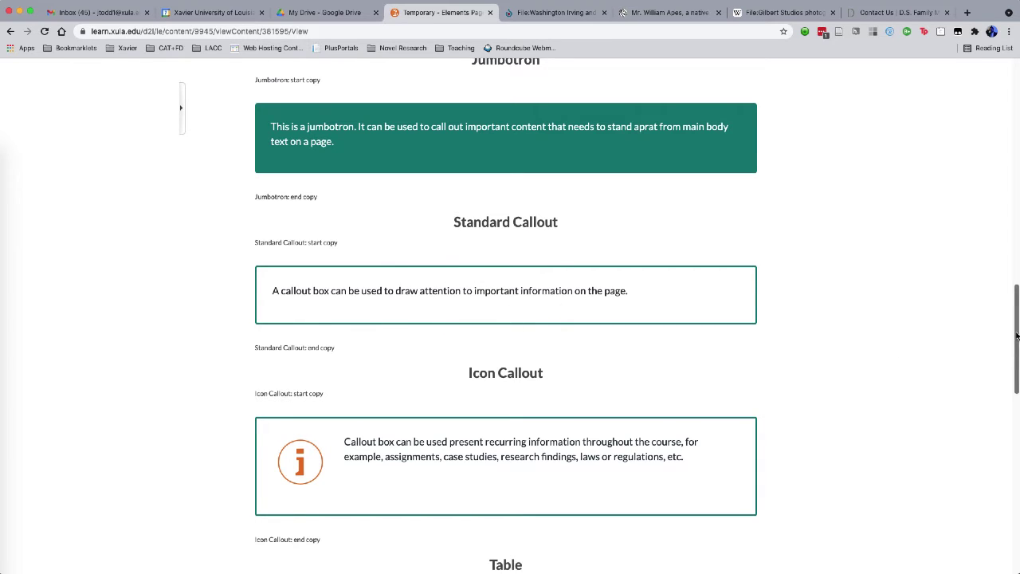
{"action": "left_click_drag", "start_coordinate": [1016, 338], "coordinate": [1017, 369]}
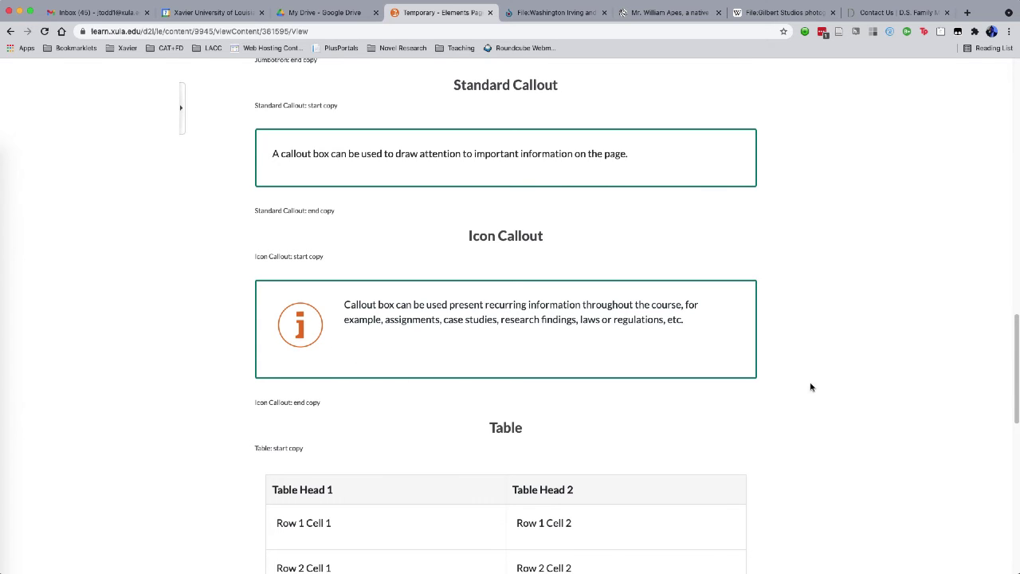
{"action": "scroll", "coordinate": [1018, 376], "scroll_direction": "down", "scroll_amount": 3}
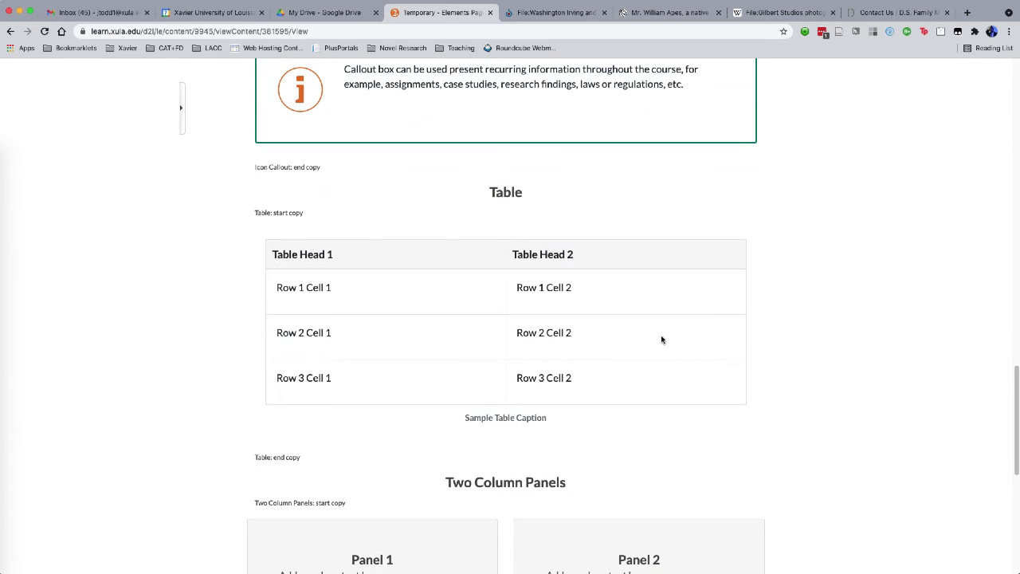
{"action": "left_click_drag", "start_coordinate": [1018, 402], "coordinate": [1016, 438]}
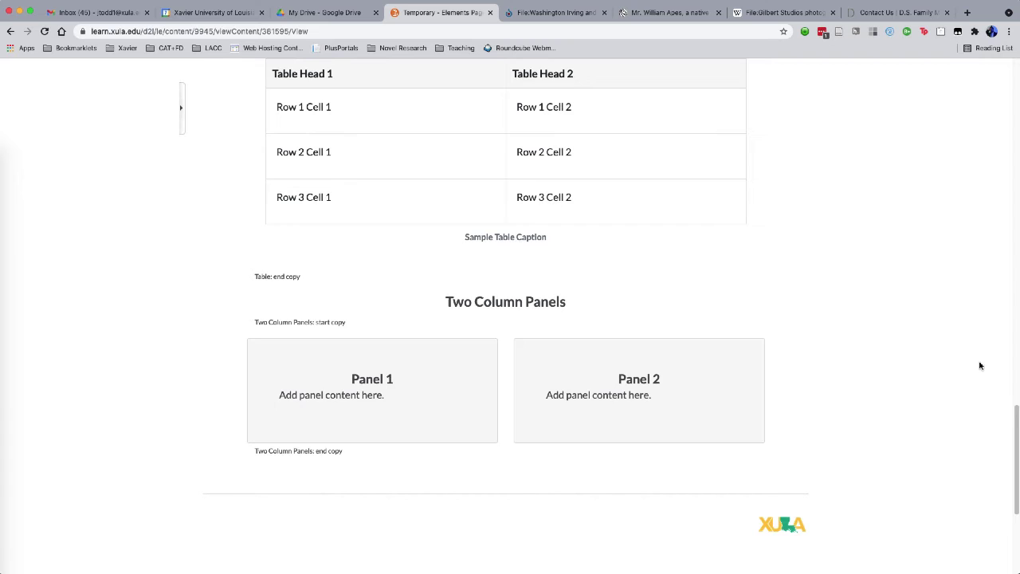
{"action": "scroll", "coordinate": [943, 299], "scroll_direction": "up", "scroll_amount": 8}
{"action": "scroll", "coordinate": [943, 300], "scroll_direction": "up", "scroll_amount": 5}
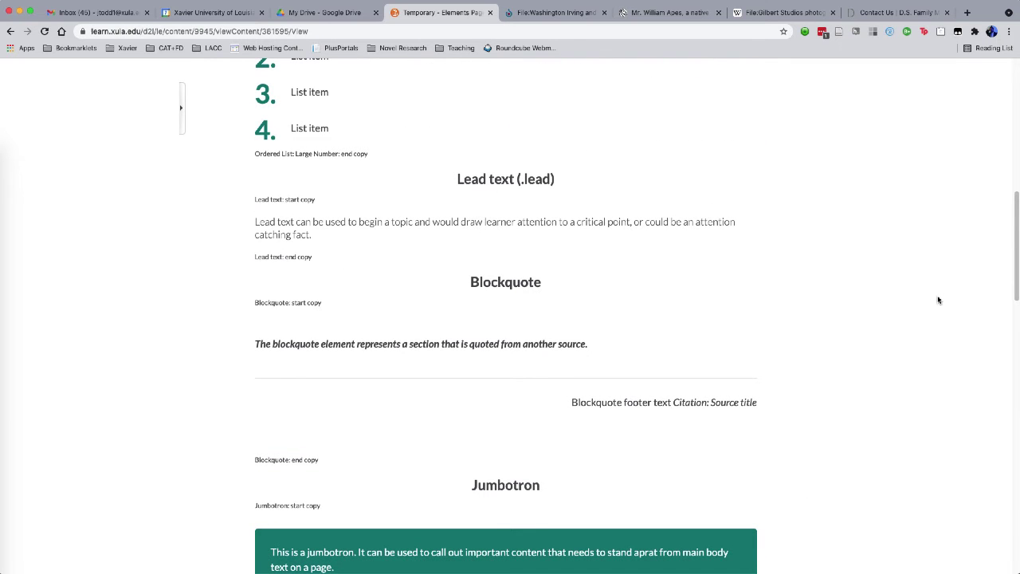
{"action": "scroll", "coordinate": [879, 319], "scroll_direction": "up", "scroll_amount": 4}
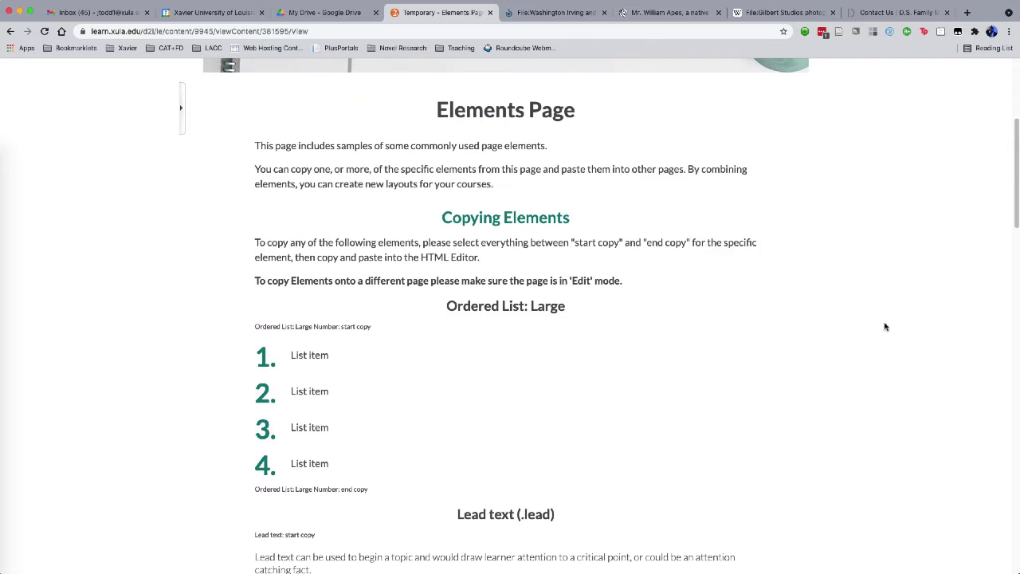
{"action": "scroll", "coordinate": [885, 327], "scroll_direction": "up", "scroll_amount": 3}
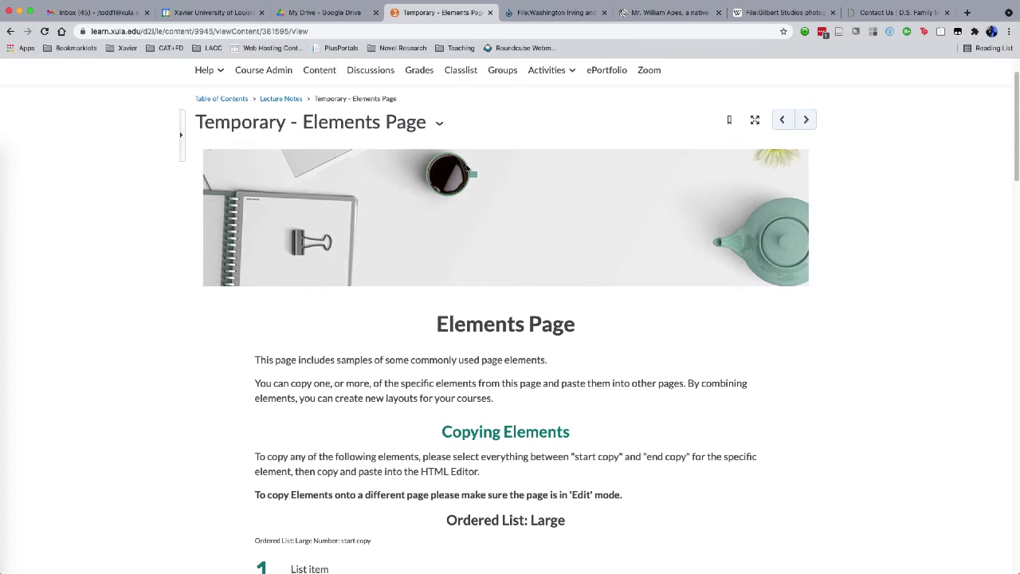
Copy the lead text element, from its start copy to its end copy marker, out of the Elements Page's HTML editor, leaving that page unsaved
{"action": "left_click", "coordinate": [439, 123]}
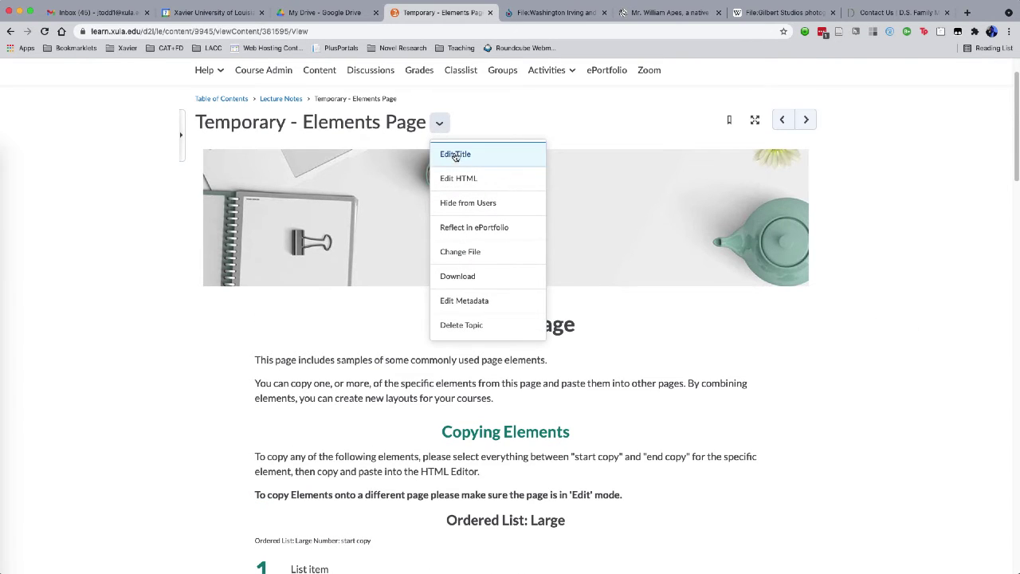
{"action": "left_click", "coordinate": [458, 179]}
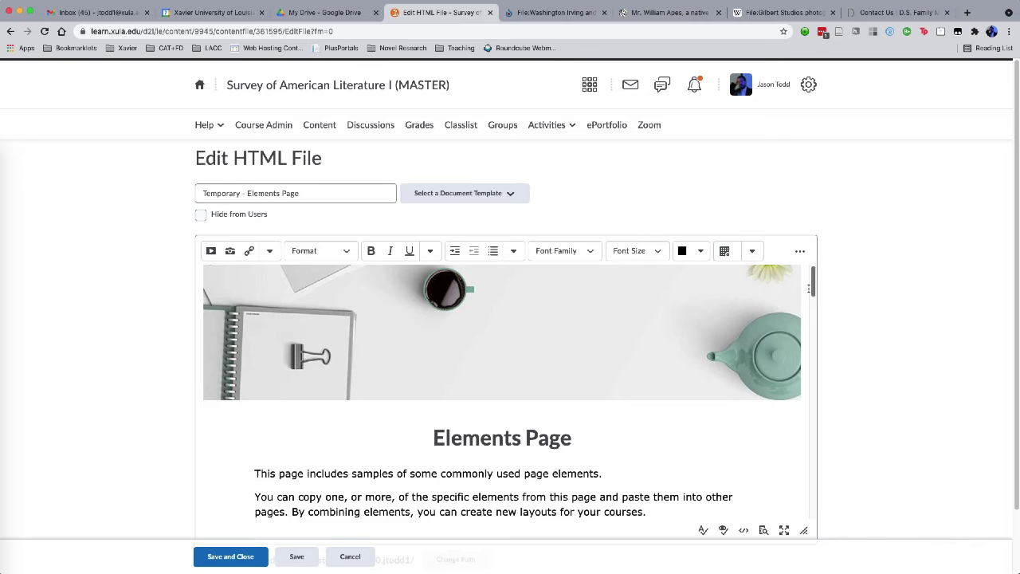
{"action": "left_click_drag", "start_coordinate": [812, 289], "coordinate": [813, 329]}
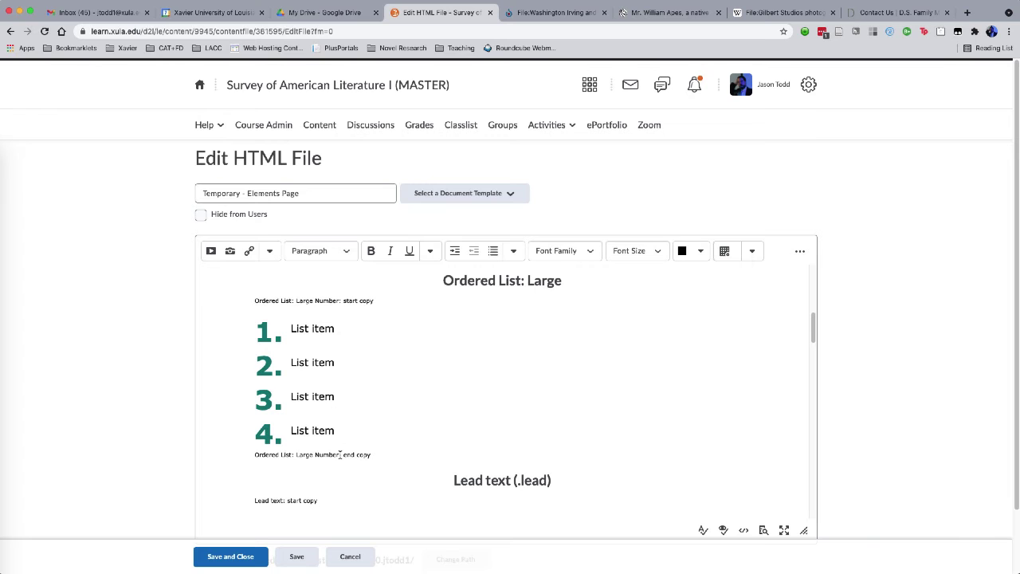
{"action": "left_click_drag", "start_coordinate": [813, 329], "coordinate": [841, 354]}
{"action": "scroll", "coordinate": [1015, 351], "scroll_direction": "down", "scroll_amount": 1}
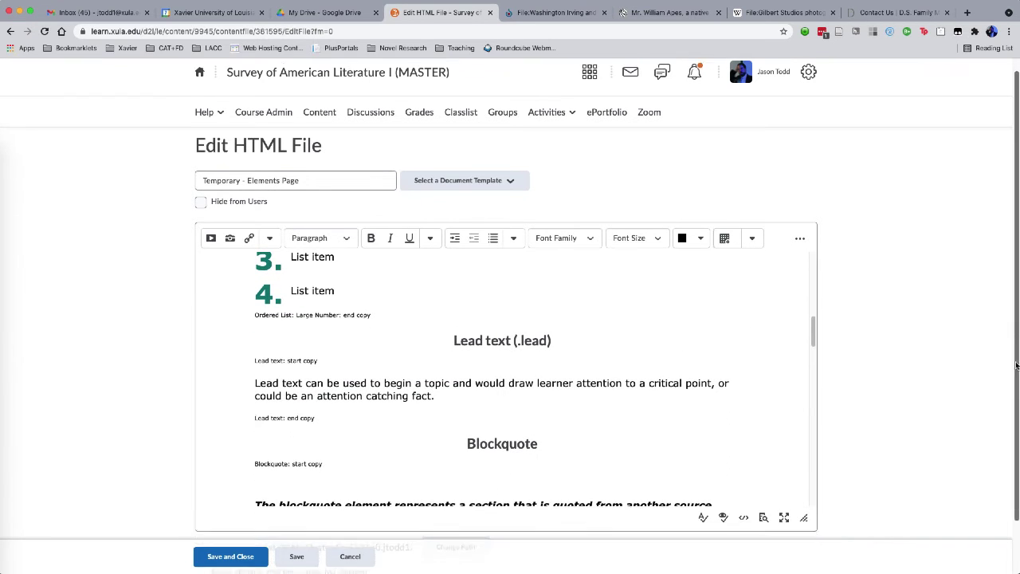
{"action": "left_click_drag", "start_coordinate": [813, 314], "coordinate": [813, 323]}
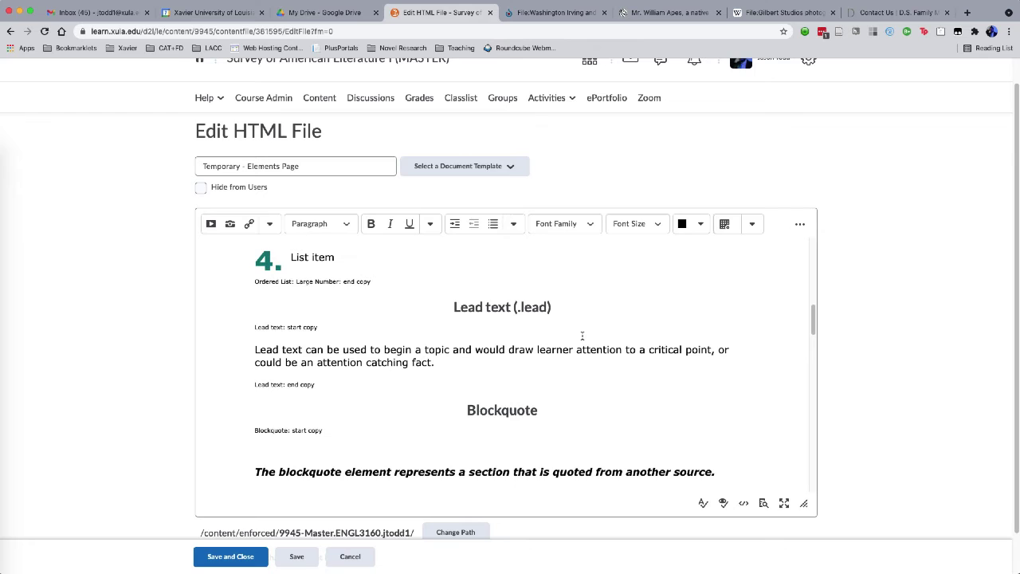
{"action": "left_click_drag", "start_coordinate": [255, 327], "coordinate": [317, 386]}
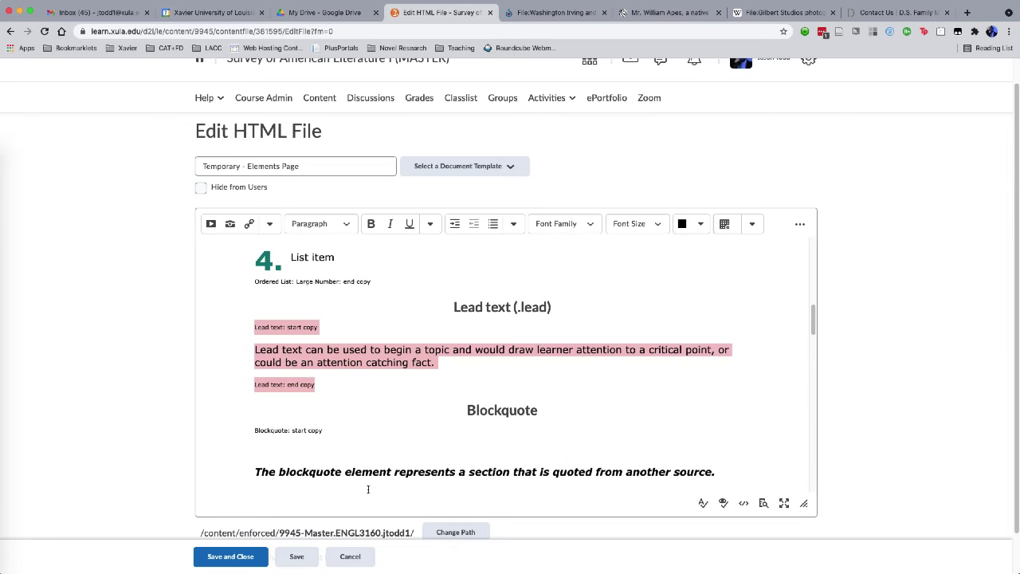
{"action": "left_click", "coordinate": [350, 554]}
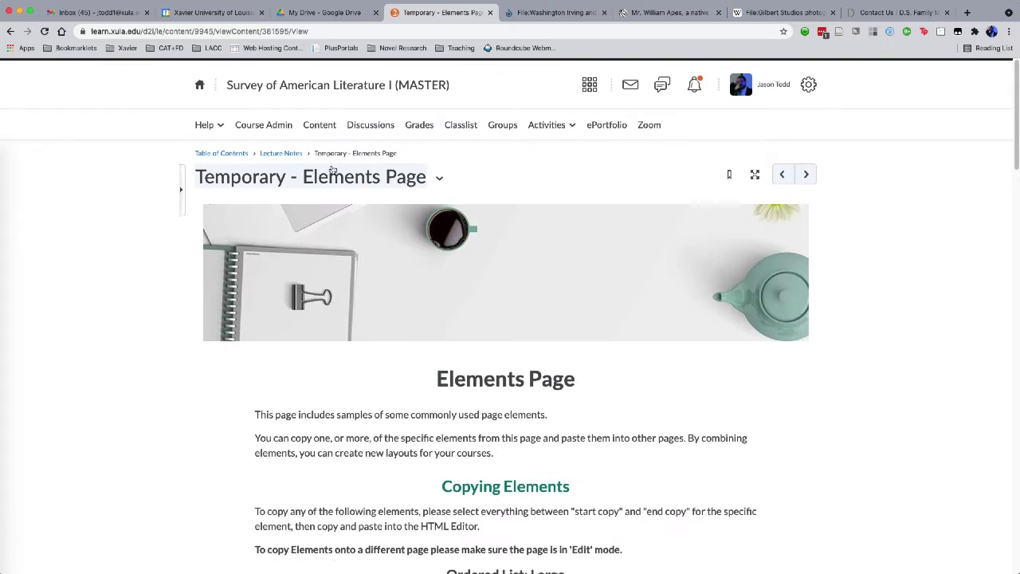
Open Notes on the Romantic Era for HTML editing and paste the lead text element between the banner image and the introductory paragraph
{"action": "left_click", "coordinate": [782, 176]}
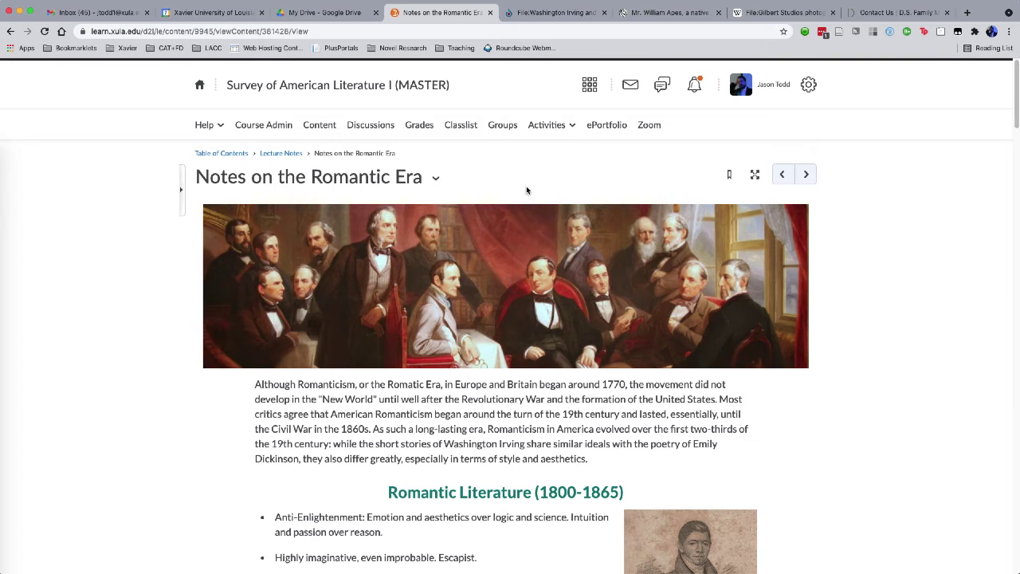
{"action": "left_click", "coordinate": [436, 178]}
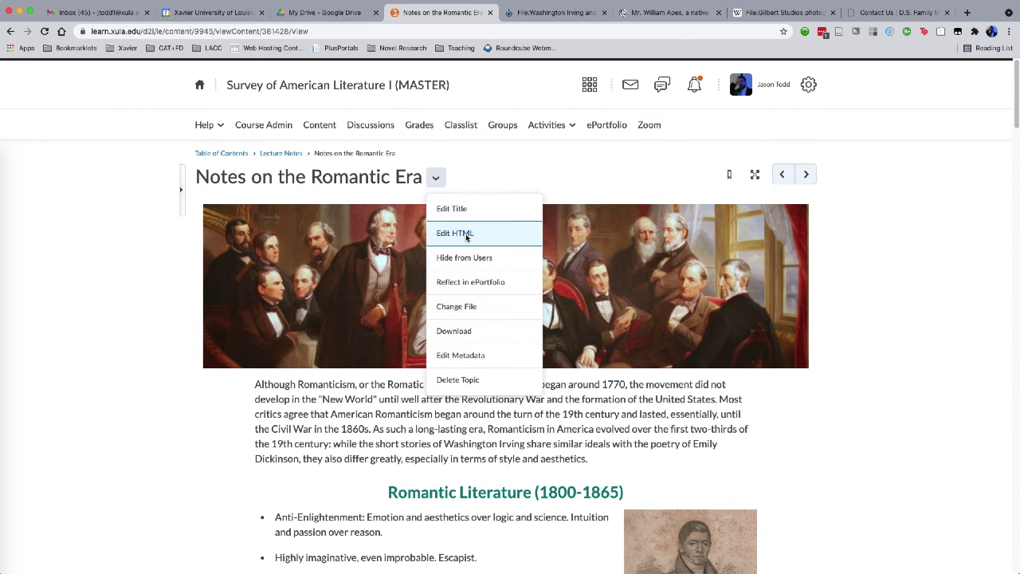
{"action": "left_click", "coordinate": [468, 235]}
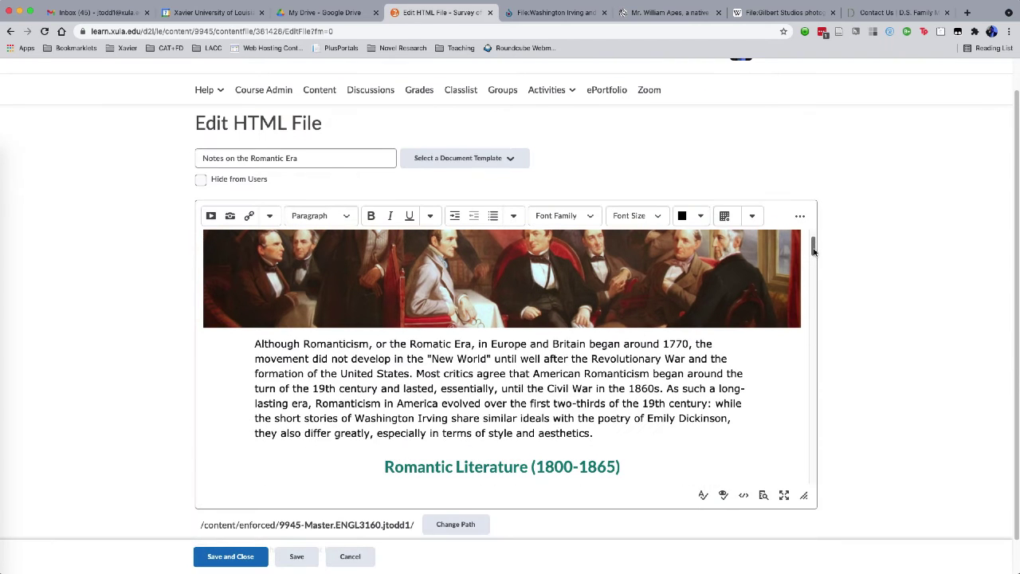
{"action": "scroll", "coordinate": [727, 330], "scroll_direction": "down", "scroll_amount": 2}
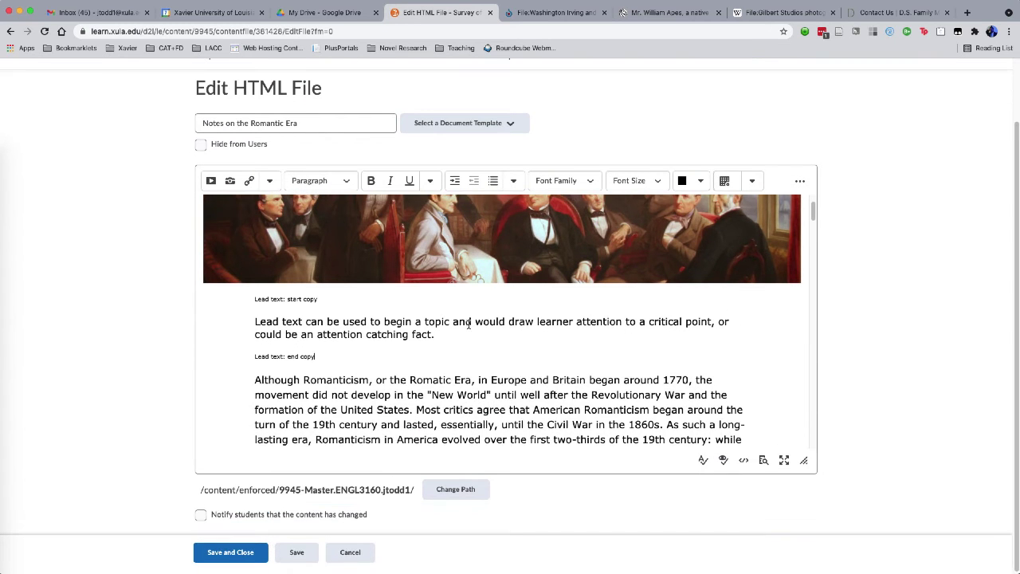
Replace the sample lead text with the introductory paragraph, remove the copy markers, and save and close the Romantic Era page
{"action": "left_click_drag", "start_coordinate": [256, 383], "coordinate": [536, 421]}
{"action": "key", "text": "Delete"}
{"action": "left_click_drag", "start_coordinate": [255, 252], "coordinate": [433, 265]}
{"action": "type", "text": "Although Romanticism, or the Romatic Era, in Europe and Britain began around 1770, the movement did not develop in the \"New World\" until well after the Revolutionary War and the formation of the United States. Most critics agree that American Romanticism began around the turn of the 19th century and lasted, essentially, until the Civil War in the 1860s. As such a long-lasting era, Romanticism in America evolved over the first two-thirds of the 19th century: while the short stories of Washington Irving share similar ideals with the poetry of Emily Dickinson, they also differ greatly, especially in terms of style and aesthetics."}
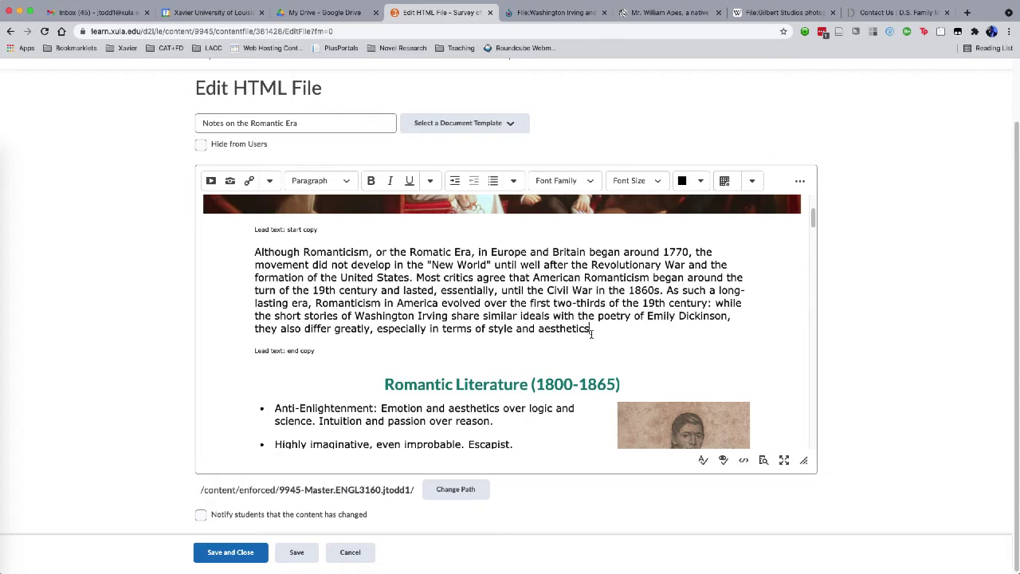
{"action": "left_click", "coordinate": [230, 552]}
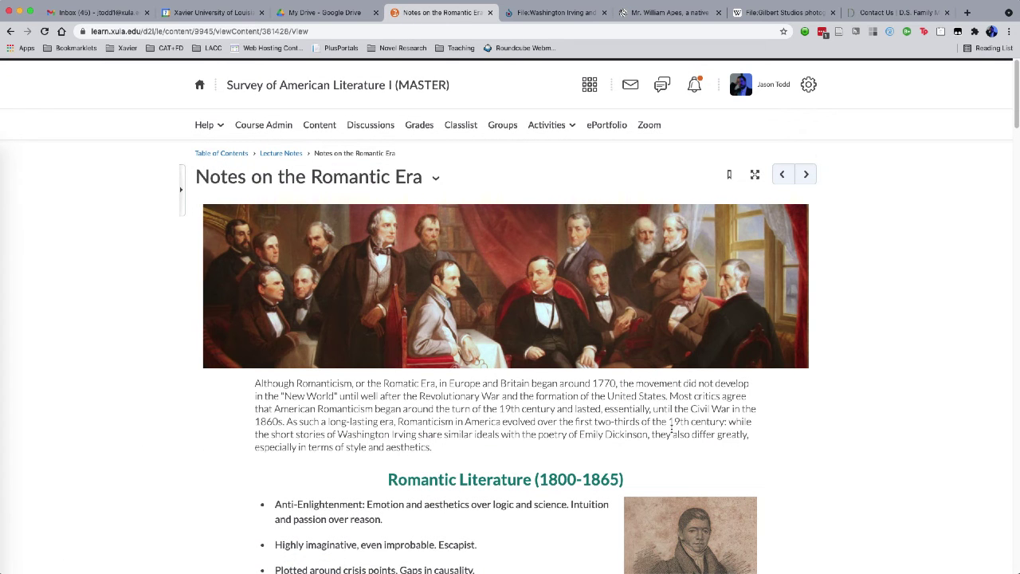
{"action": "left_click_drag", "start_coordinate": [1017, 94], "coordinate": [1016, 117]}
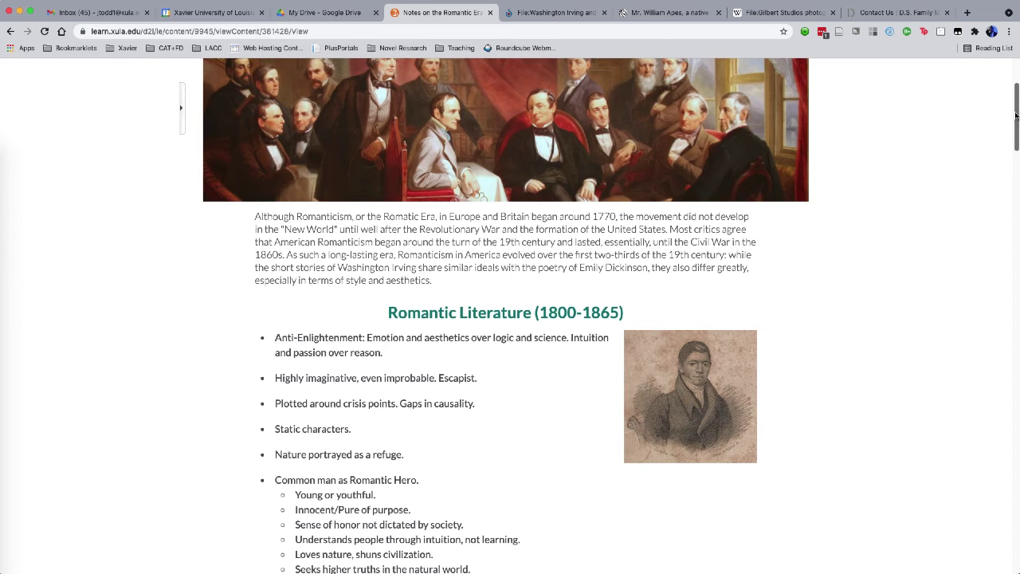
{"action": "left_click_drag", "start_coordinate": [1016, 116], "coordinate": [1018, 103]}
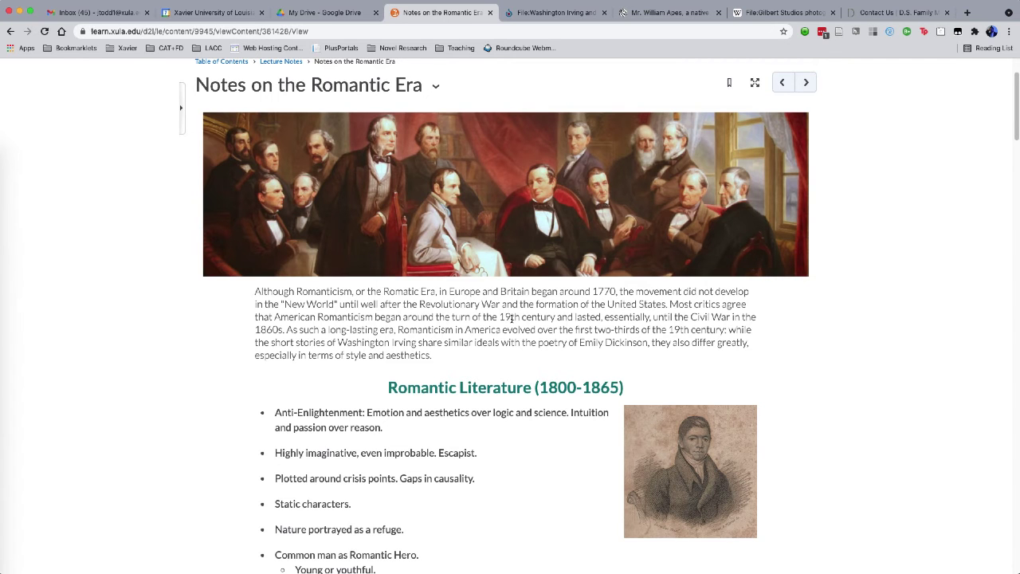
{"action": "left_click_drag", "start_coordinate": [1017, 129], "coordinate": [1017, 142]}
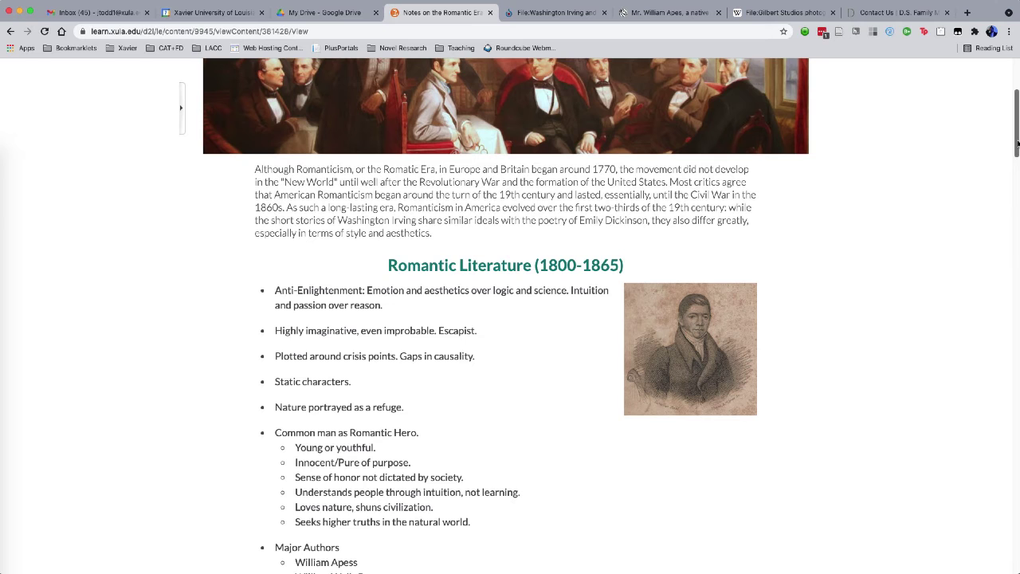
Return to the Lecture Notes module, open the Temporary - Images Page, and examine its image instructions and alignment samples
{"action": "scroll", "coordinate": [561, 299], "scroll_direction": "up", "scroll_amount": 3}
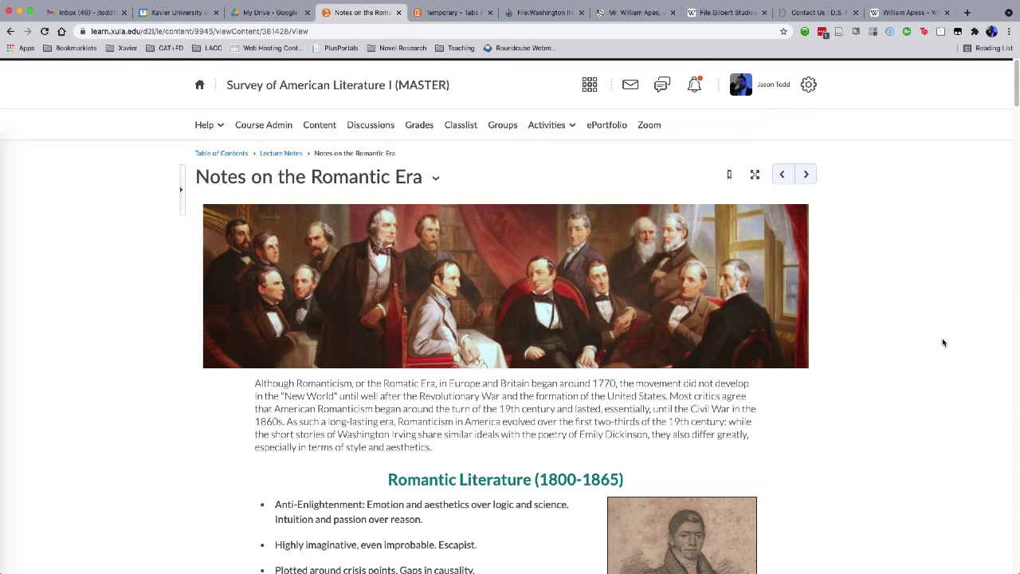
{"action": "left_click", "coordinate": [285, 155]}
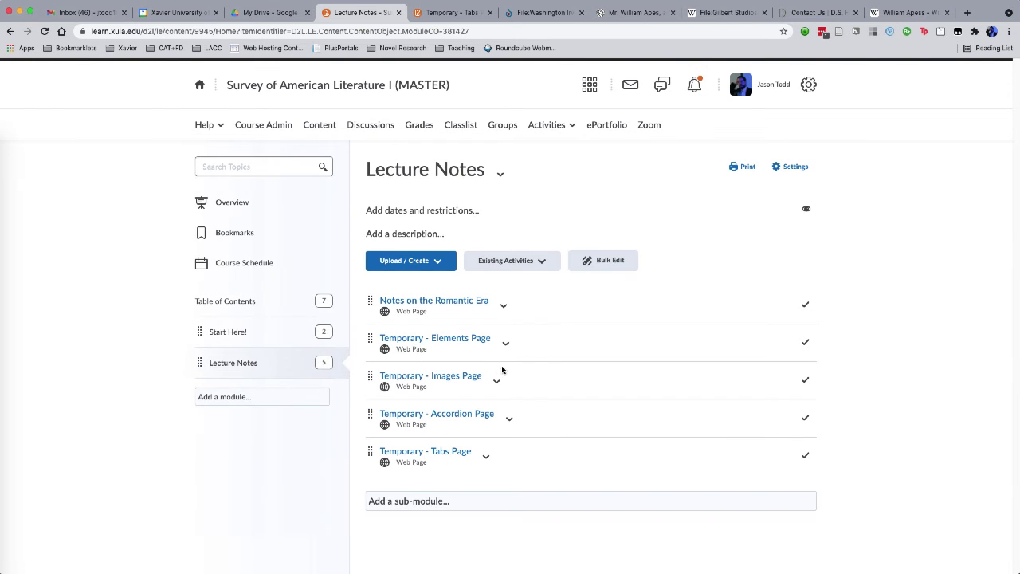
{"action": "left_click", "coordinate": [456, 341]}
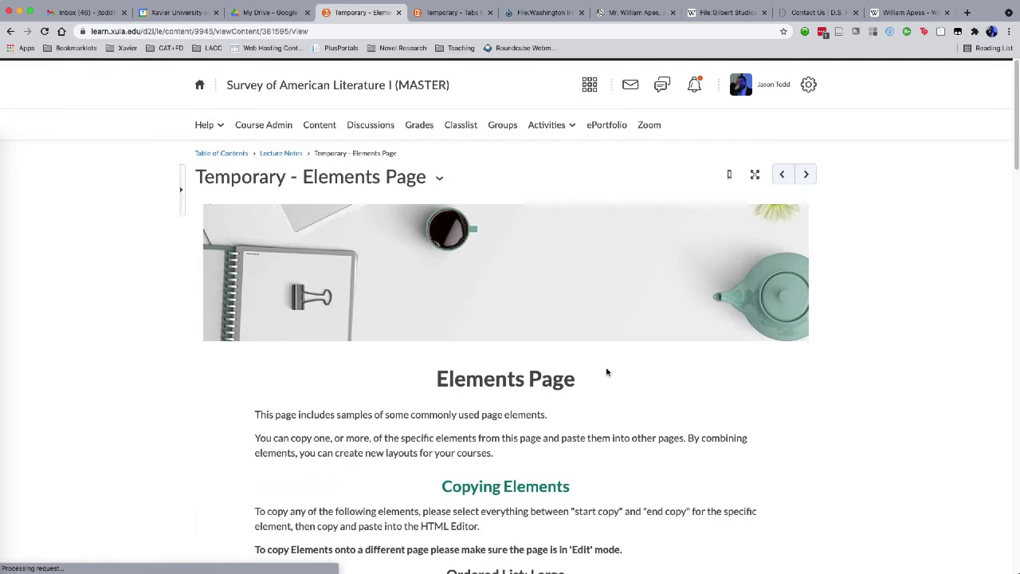
{"action": "scroll", "coordinate": [1007, 163], "scroll_direction": "down", "scroll_amount": 1}
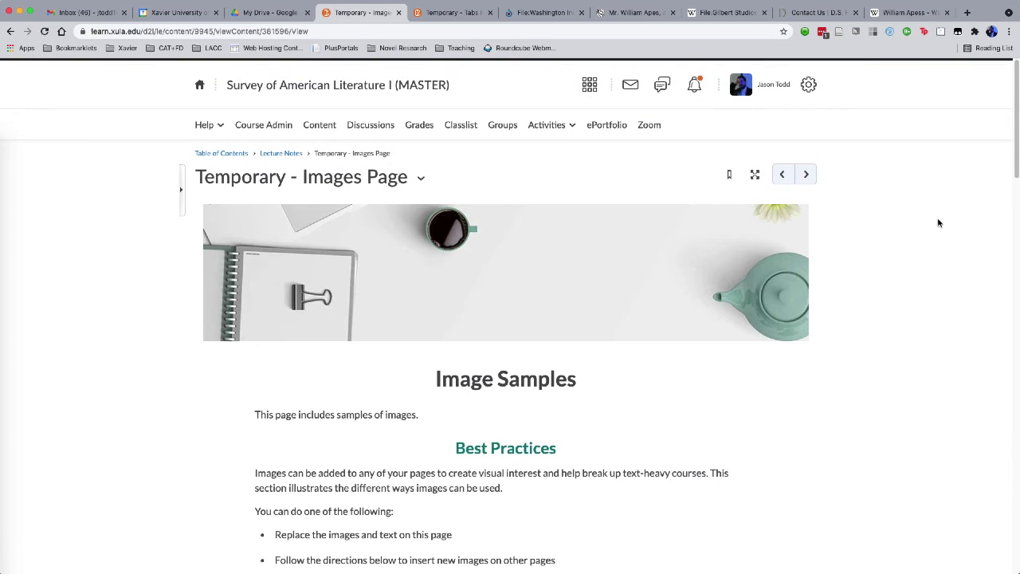
{"action": "left_click_drag", "start_coordinate": [1015, 164], "coordinate": [1010, 247]}
{"action": "scroll", "coordinate": [1008, 274], "scroll_direction": "down", "scroll_amount": 2}
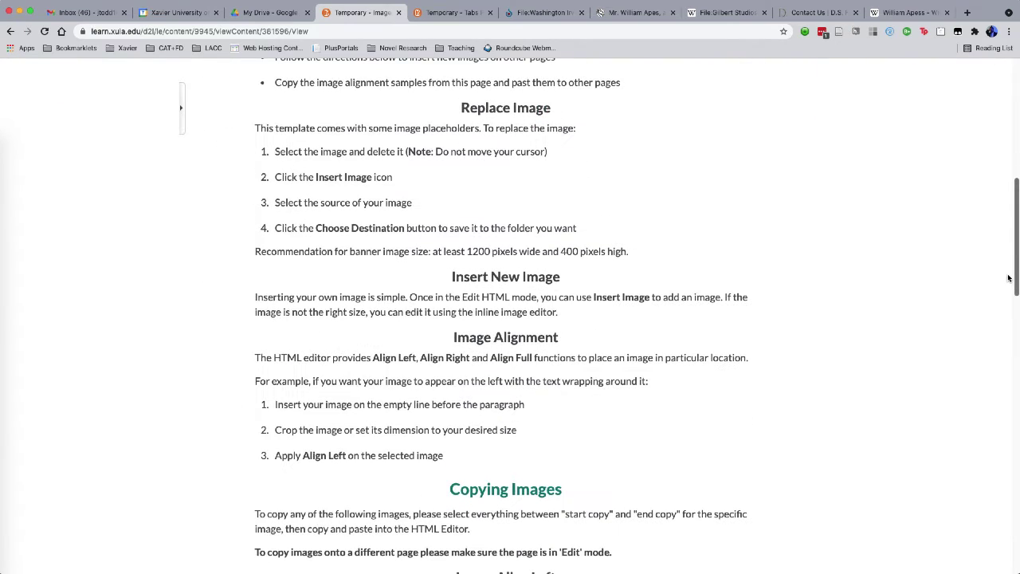
{"action": "scroll", "coordinate": [1008, 279], "scroll_direction": "down", "scroll_amount": 3}
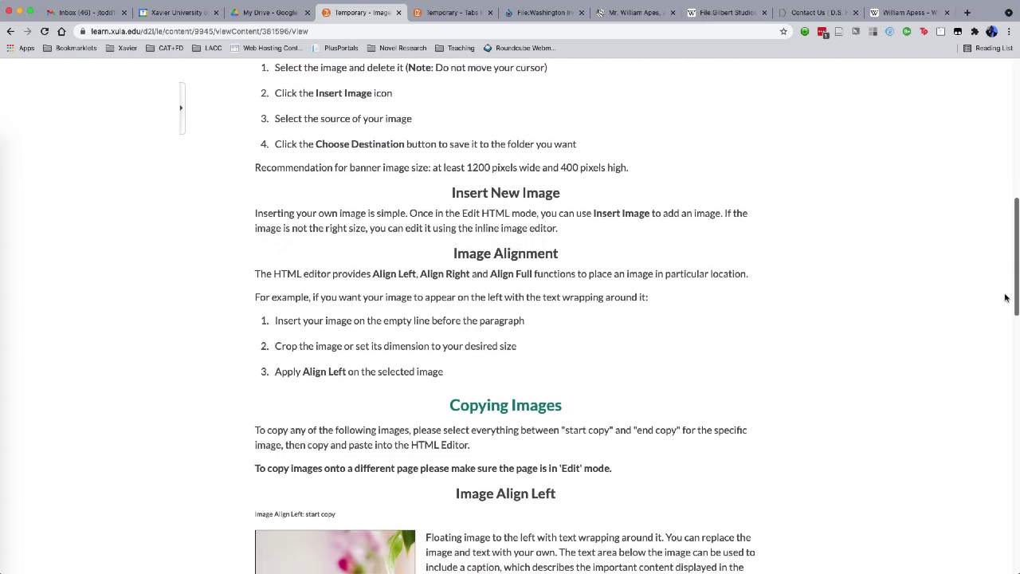
{"action": "scroll", "coordinate": [1007, 298], "scroll_direction": "down", "scroll_amount": 8}
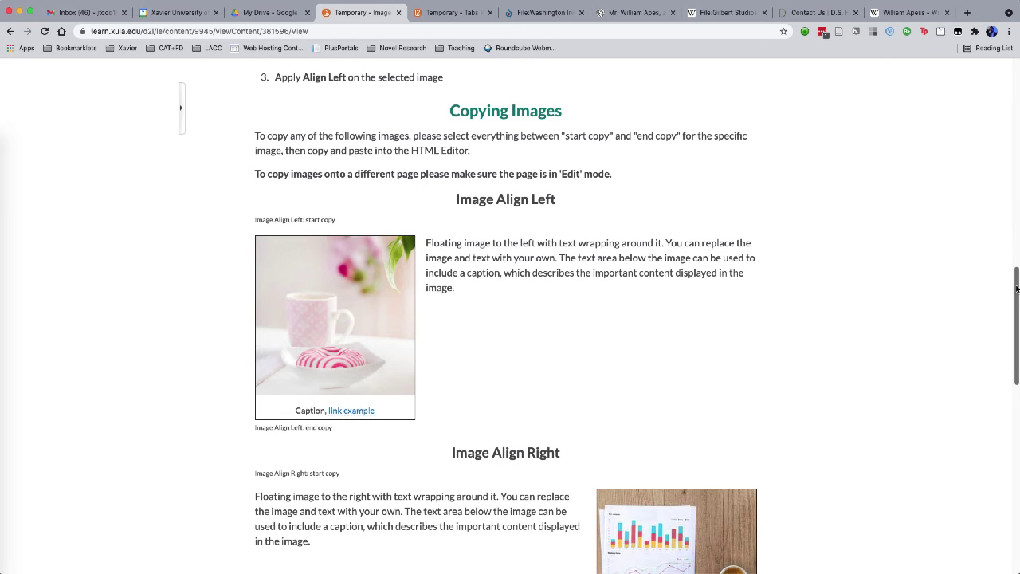
Review the left and right image alignment samples, and continue to the Temporary - Accordion Page
{"action": "left_click_drag", "start_coordinate": [1016, 289], "coordinate": [1016, 323]}
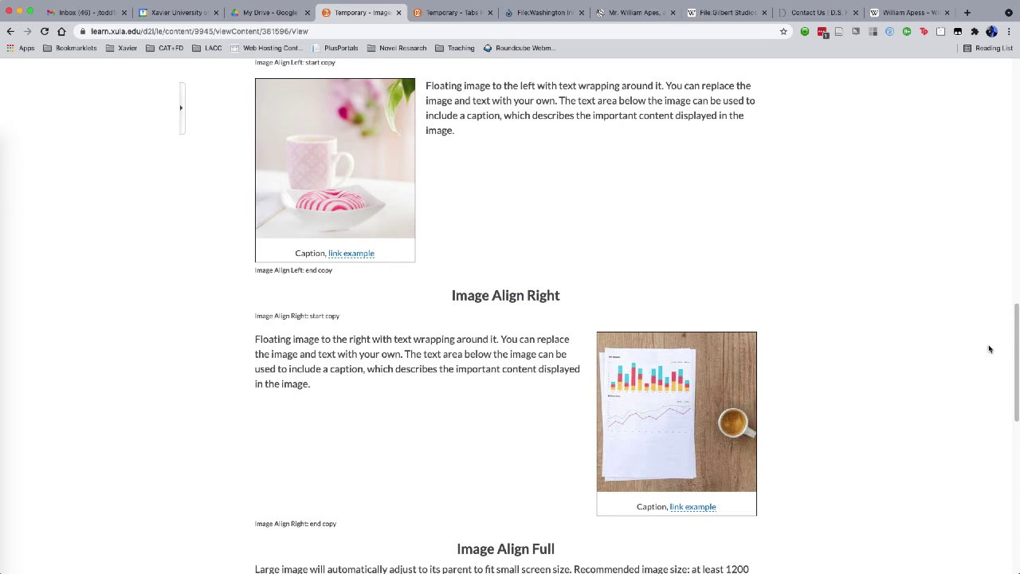
{"action": "left_click_drag", "start_coordinate": [1016, 336], "coordinate": [1017, 104]}
{"action": "left_click", "coordinate": [812, 141]}
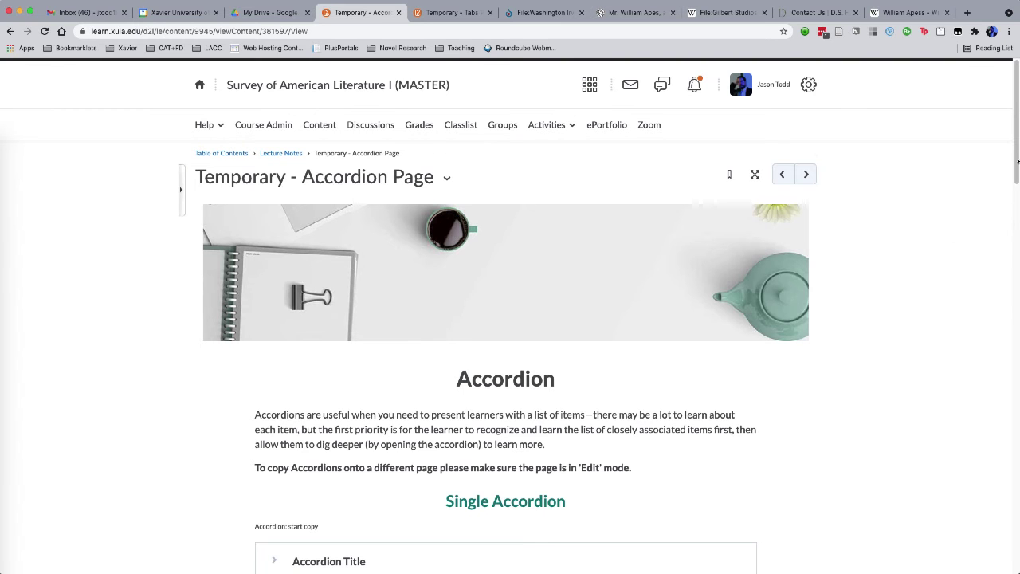
Try expanding and collapsing the single accordion sample and both accordions in the group of 2
{"action": "left_click_drag", "start_coordinate": [1017, 170], "coordinate": [1016, 279]}
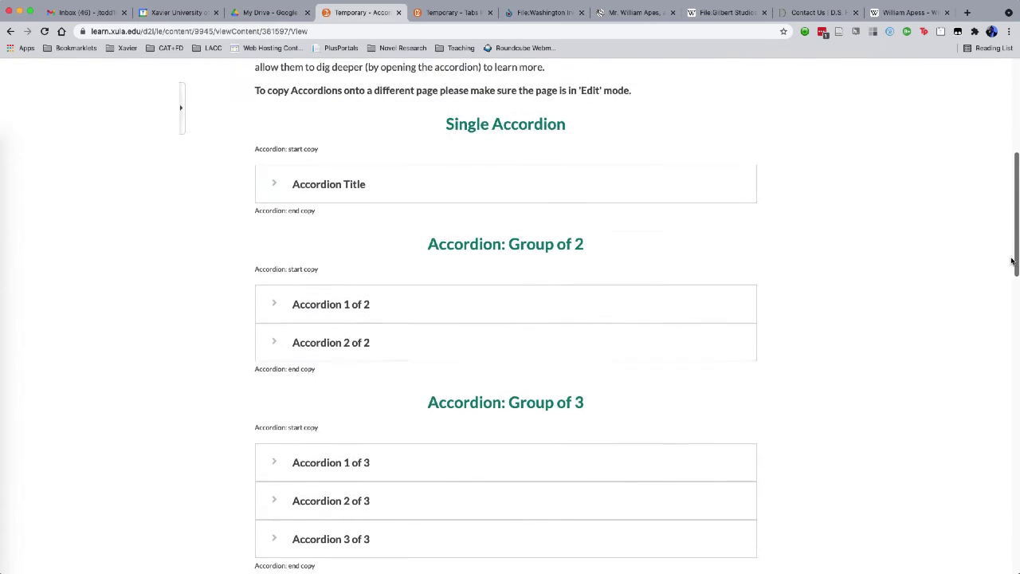
{"action": "left_click", "coordinate": [404, 188]}
{"action": "left_click", "coordinate": [404, 188]}
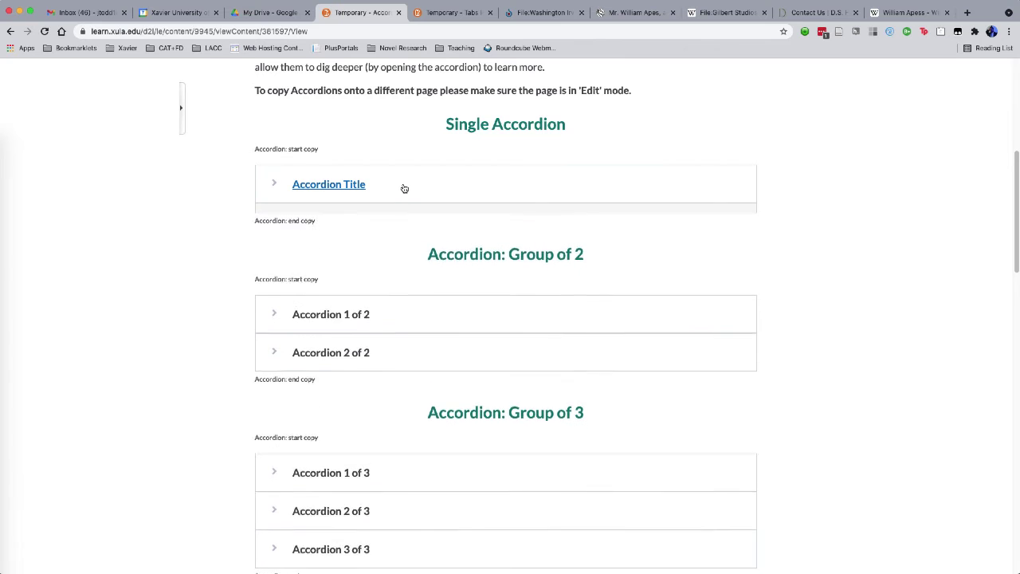
{"action": "left_click", "coordinate": [400, 311]}
{"action": "left_click", "coordinate": [400, 311]}
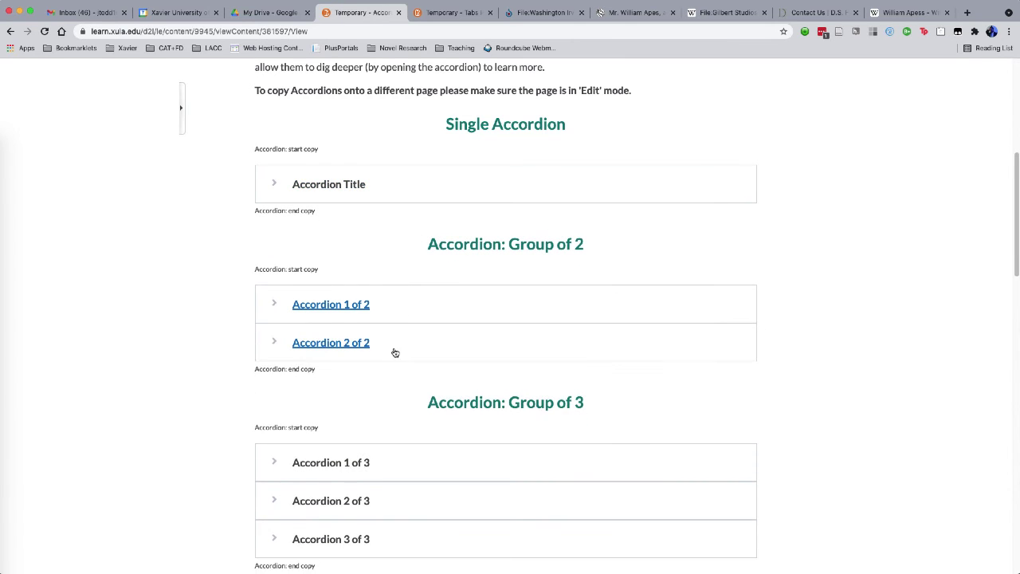
{"action": "left_click", "coordinate": [395, 349]}
{"action": "left_click", "coordinate": [418, 351]}
{"action": "left_click", "coordinate": [407, 346]}
{"action": "left_click", "coordinate": [409, 345]}
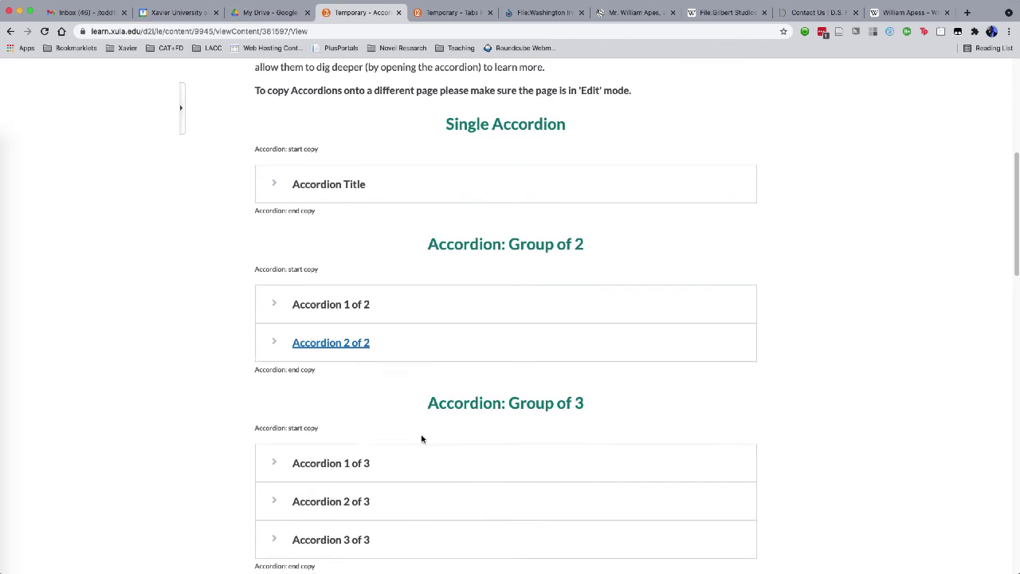
Expand the first two accordions in the group of 3, collapse the first again, and try the first two in the group of 4
{"action": "left_click", "coordinate": [463, 463]}
{"action": "scroll", "coordinate": [540, 422], "scroll_direction": "down", "scroll_amount": 3}
{"action": "left_click", "coordinate": [462, 302]}
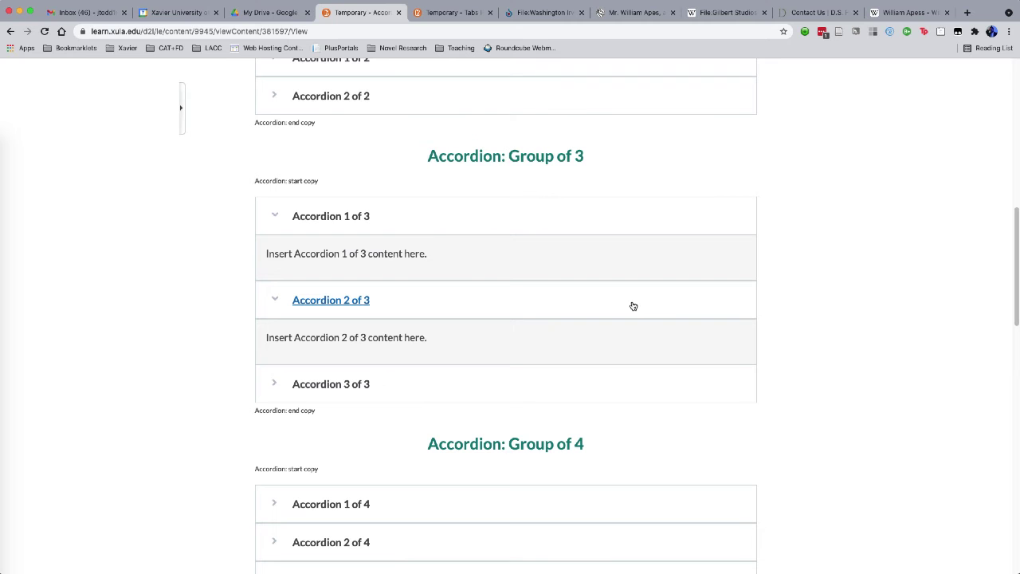
{"action": "left_click", "coordinate": [560, 221]}
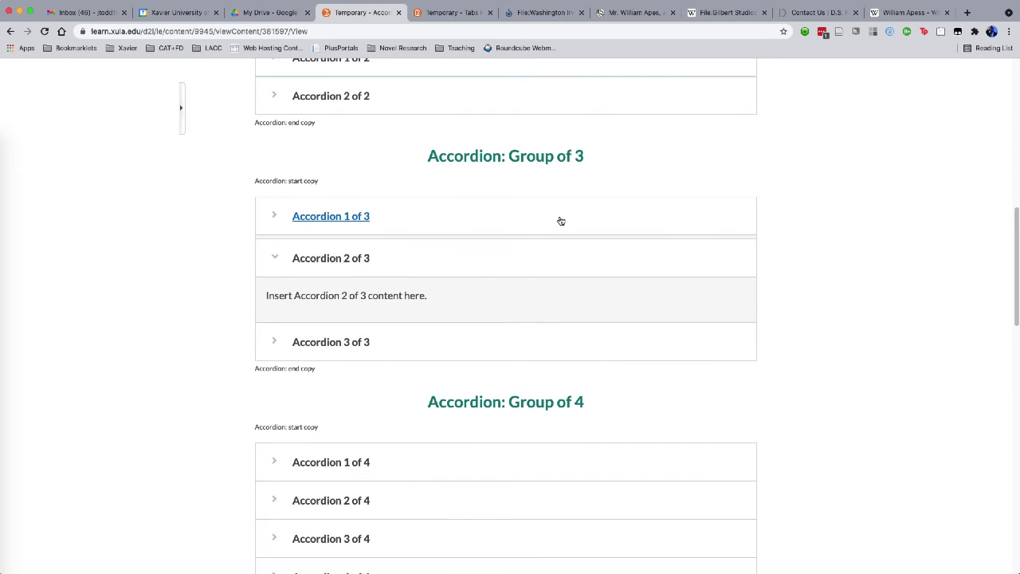
{"action": "scroll", "coordinate": [582, 258], "scroll_direction": "down", "scroll_amount": 5}
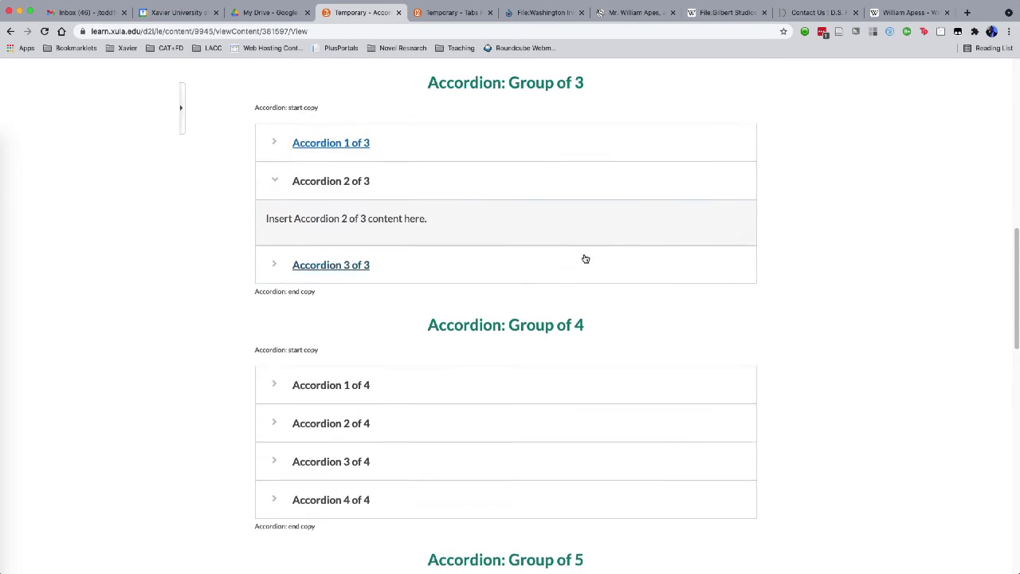
{"action": "left_click", "coordinate": [576, 212]}
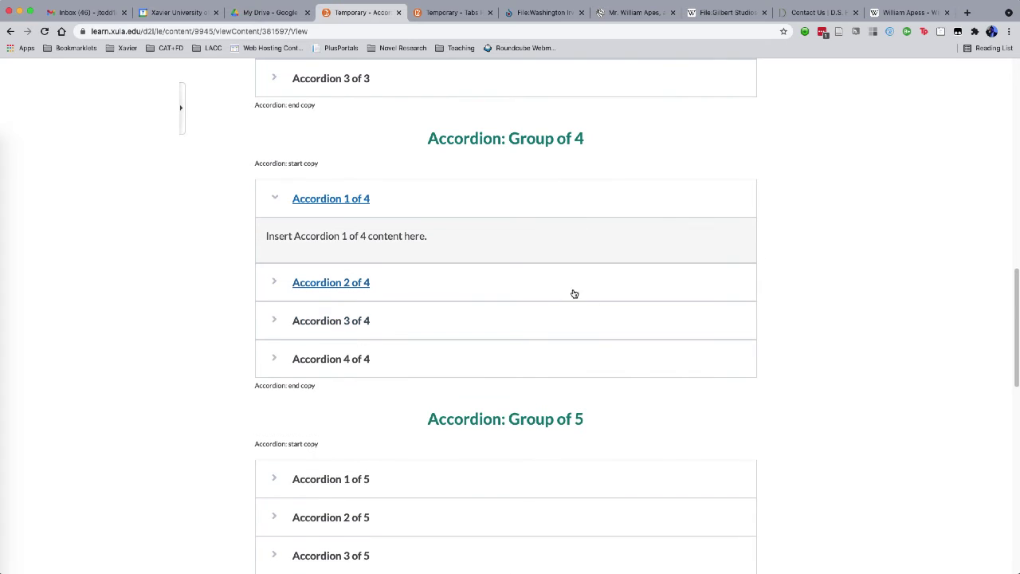
{"action": "left_click", "coordinate": [572, 292]}
Continue to the Temporary - Tabs Page and switch between horizontal tabs in the sample groups of 2, 3 and 4
{"action": "scroll", "coordinate": [685, 336], "scroll_direction": "up", "scroll_amount": 15}
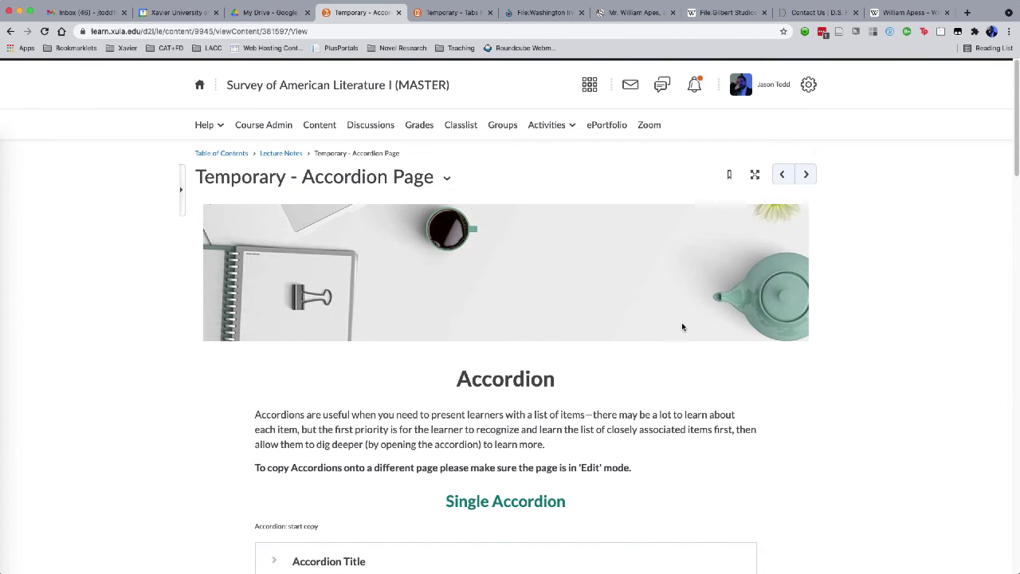
{"action": "left_click", "coordinate": [806, 174]}
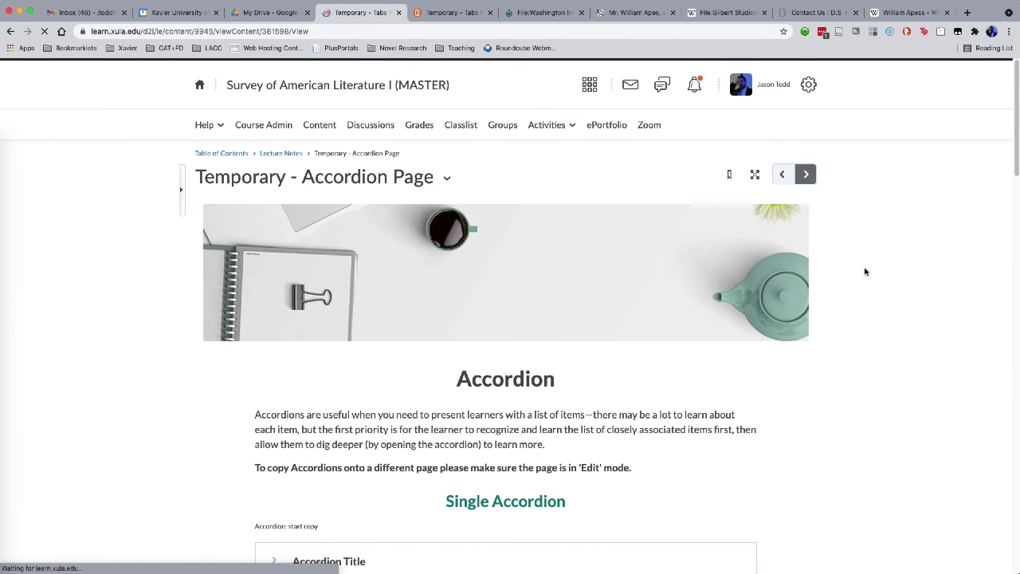
{"action": "scroll", "coordinate": [865, 271], "scroll_direction": "down", "scroll_amount": 6}
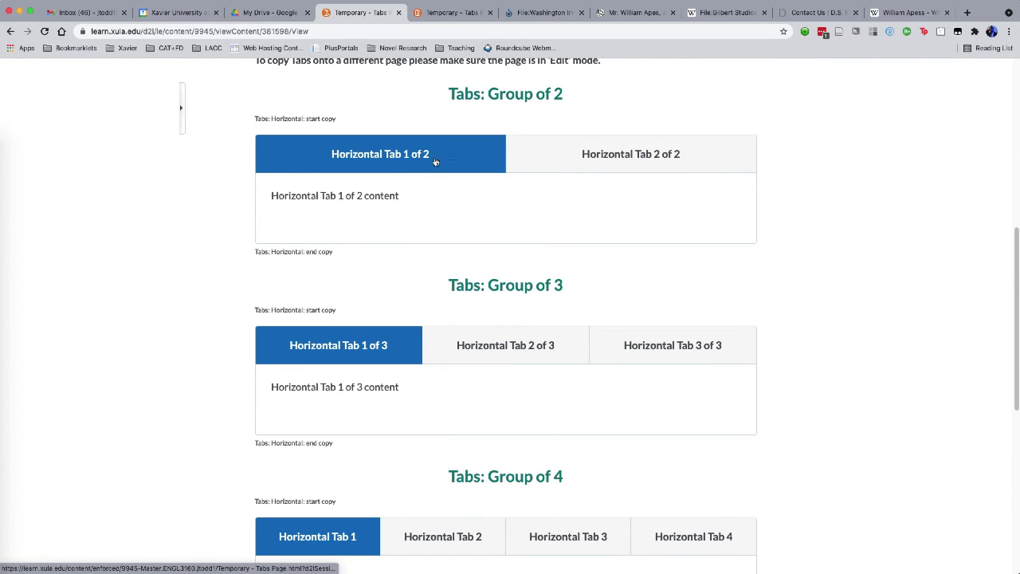
{"action": "left_click", "coordinate": [522, 156]}
{"action": "left_click", "coordinate": [439, 157]}
{"action": "left_click", "coordinate": [456, 346]}
{"action": "left_click", "coordinate": [611, 360]}
{"action": "scroll", "coordinate": [726, 390], "scroll_direction": "down", "scroll_amount": 3}
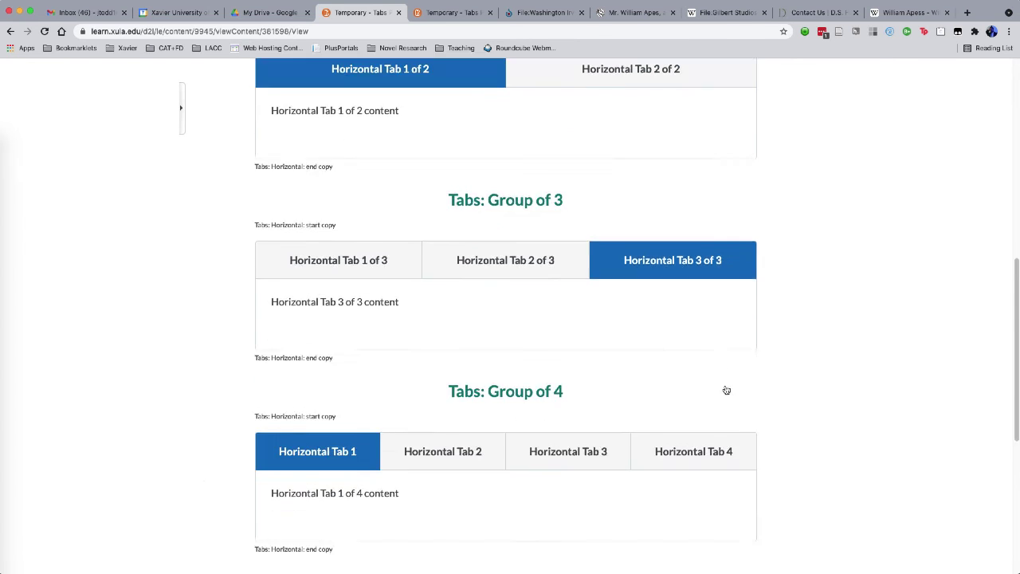
{"action": "left_click", "coordinate": [666, 287]}
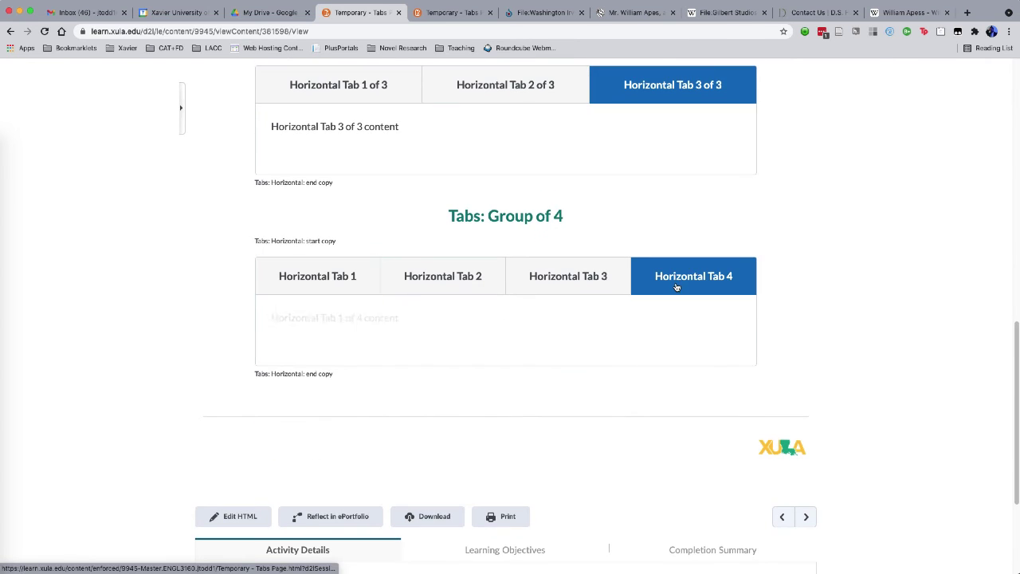
{"action": "left_click", "coordinate": [547, 292]}
{"action": "scroll", "coordinate": [730, 428], "scroll_direction": "up", "scroll_amount": 10}
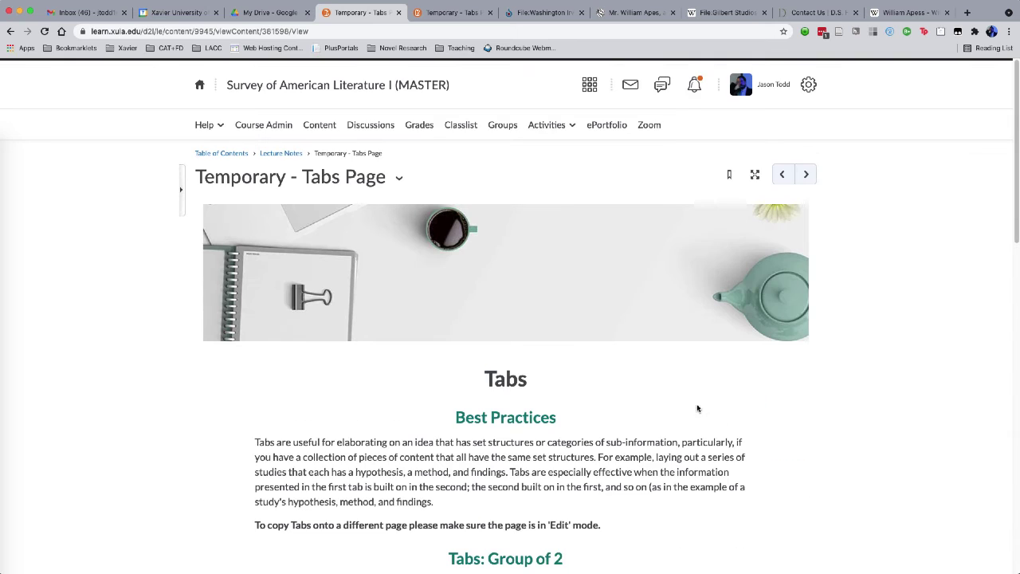
Return to the Lecture Notes module, open Notes on the Romantic Era, and review its lead paragraph, bulleted notes and captioned author images
{"action": "left_click", "coordinate": [276, 153]}
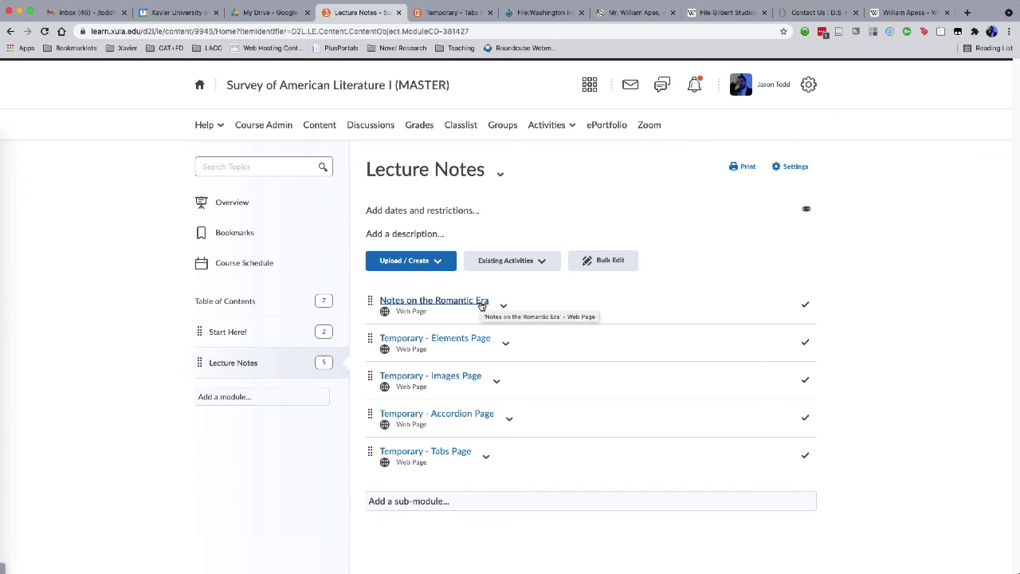
{"action": "left_click", "coordinate": [482, 303]}
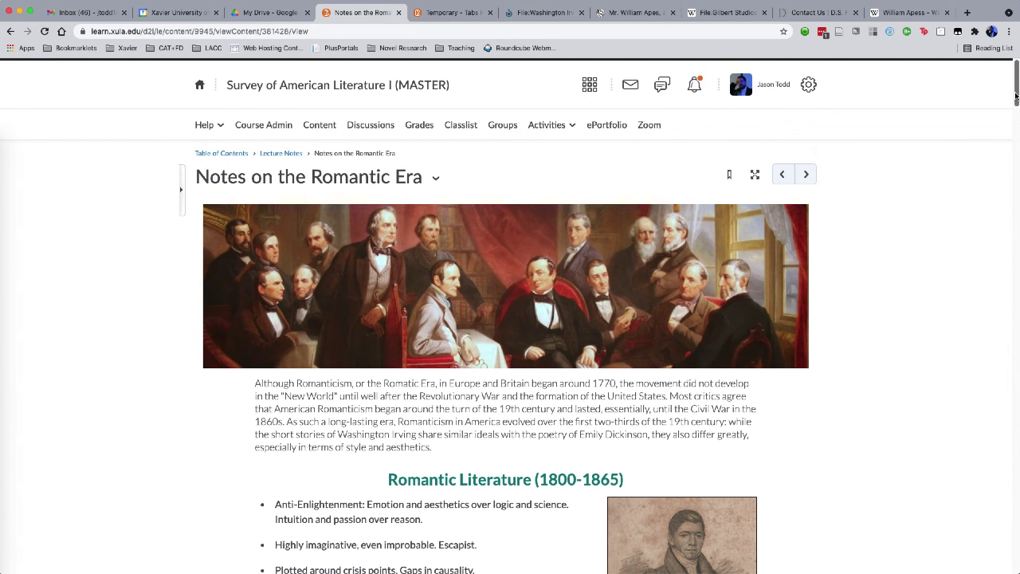
{"action": "scroll", "coordinate": [845, 290], "scroll_direction": "down", "scroll_amount": 2}
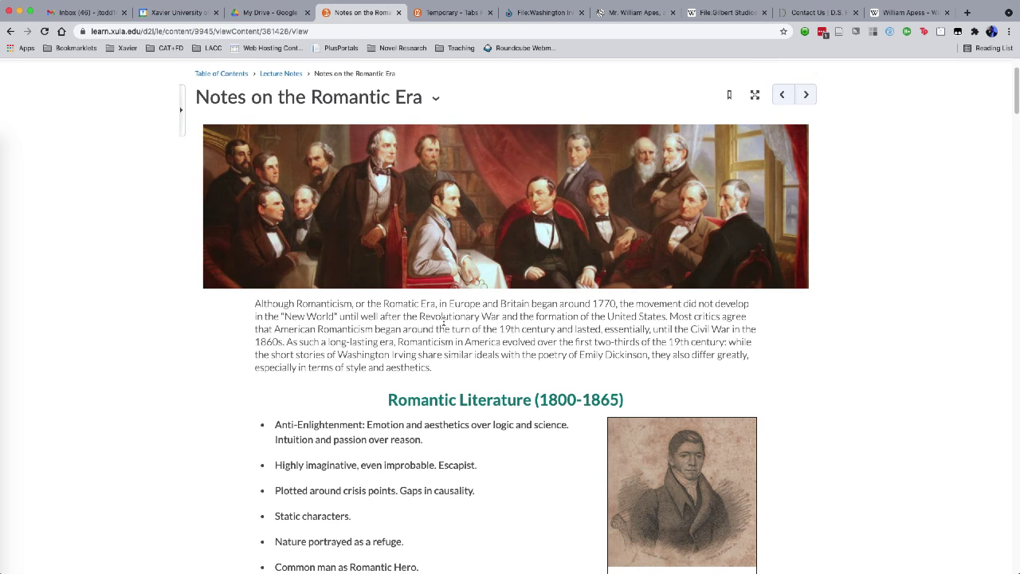
{"action": "scroll", "coordinate": [845, 235], "scroll_direction": "down", "scroll_amount": 5}
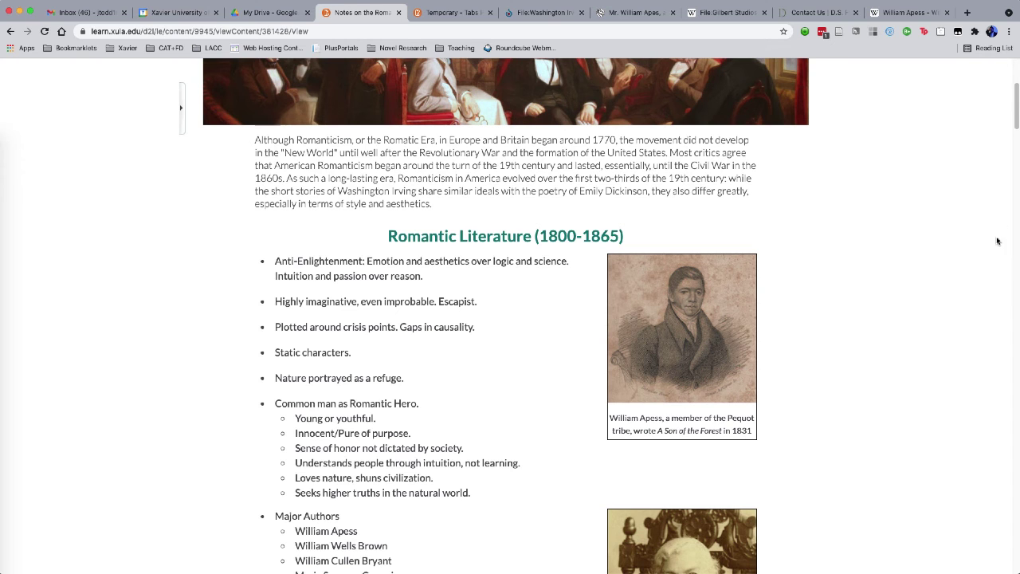
{"action": "left_click_drag", "start_coordinate": [1017, 118], "coordinate": [1018, 134]}
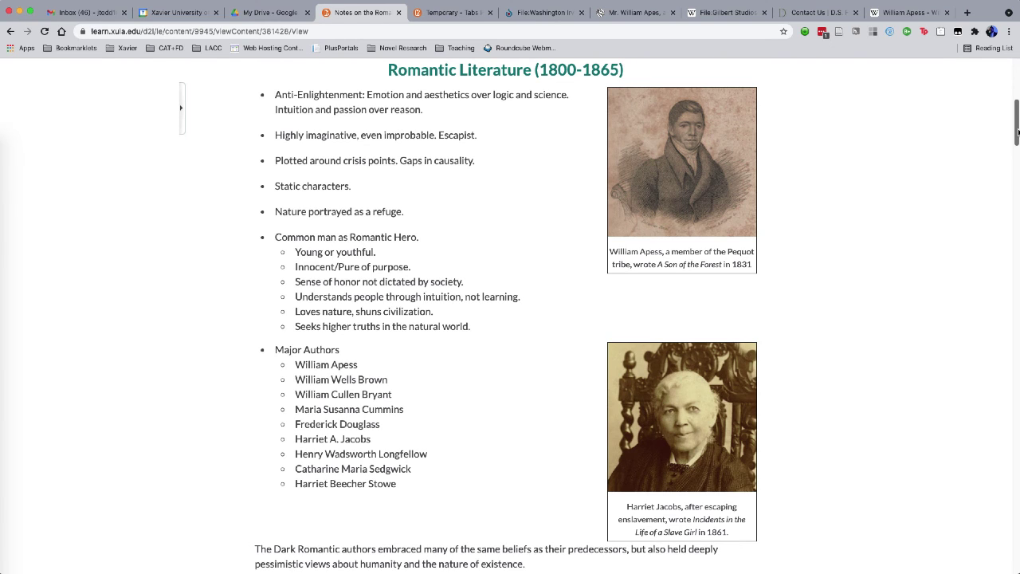
{"action": "left_click_drag", "start_coordinate": [1017, 133], "coordinate": [1018, 169]}
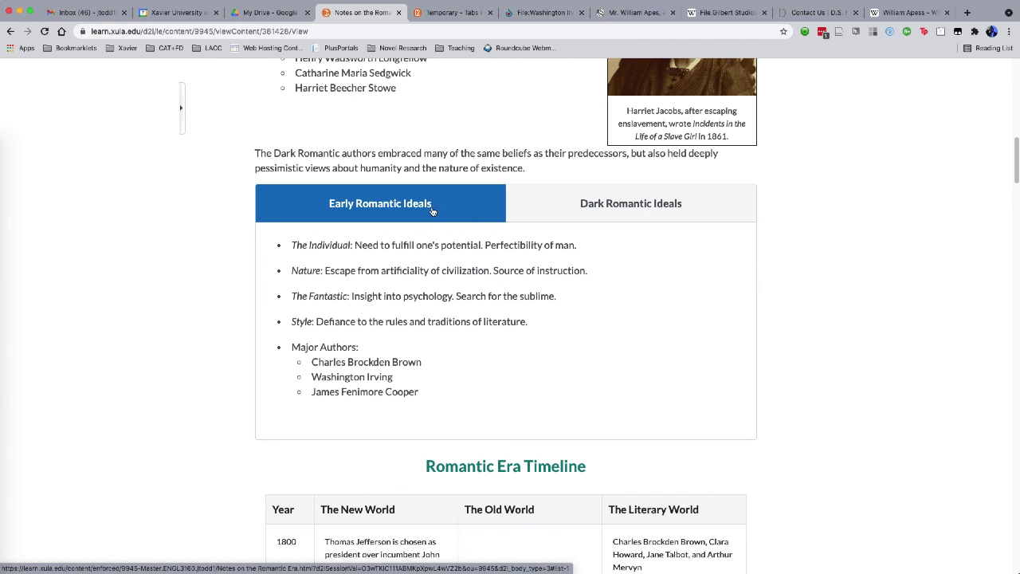
View the Dark Romantic Ideals content in the page's tab group, and switch back to Early Romantic Ideals
{"action": "left_click", "coordinate": [598, 208]}
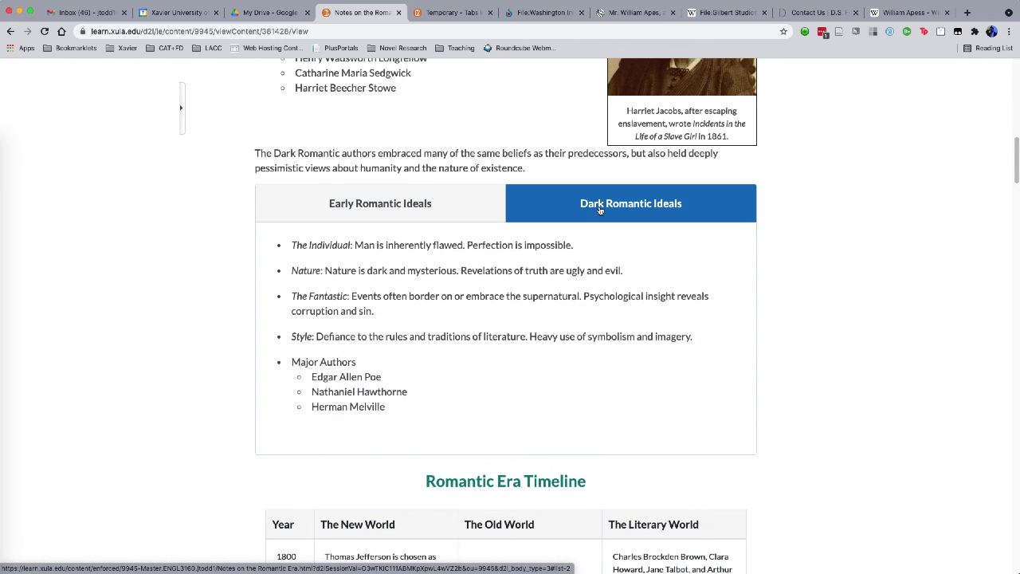
{"action": "left_click", "coordinate": [464, 209]}
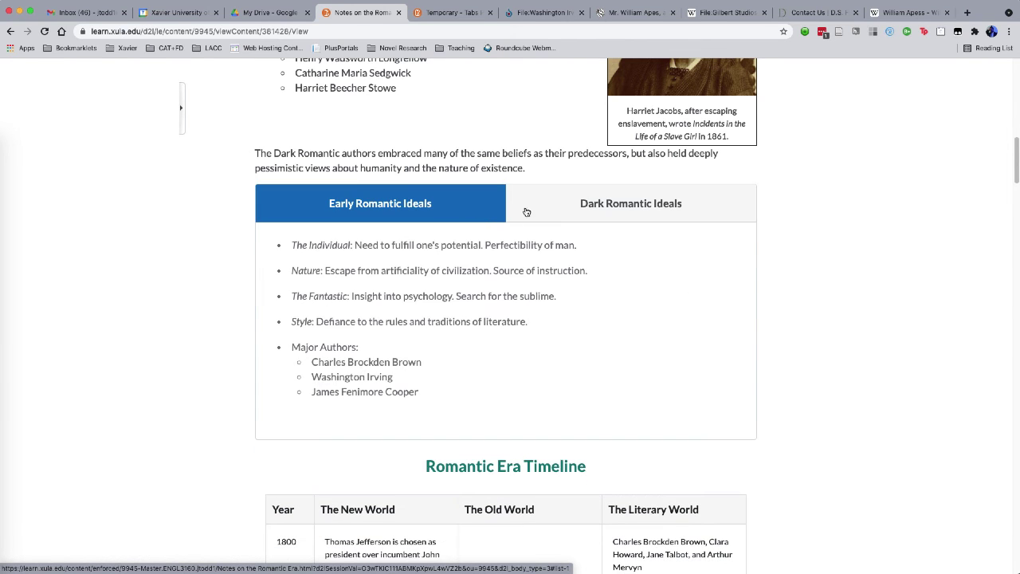
{"action": "left_click", "coordinate": [458, 210]}
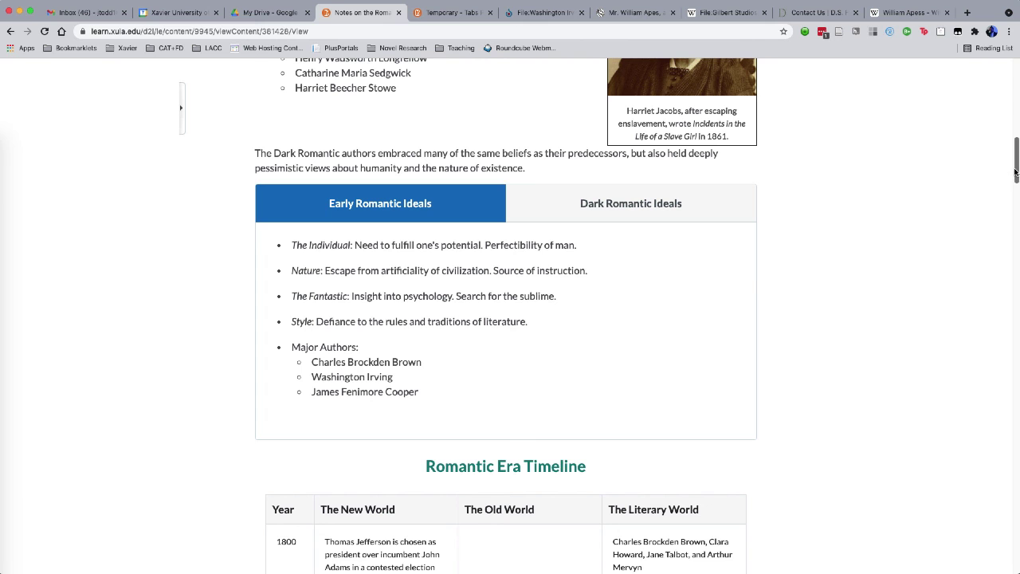
Examine the Romantic Era Timeline table from its 1800 row through the 1850s, and return to its column headers
{"action": "left_click_drag", "start_coordinate": [1015, 171], "coordinate": [1003, 487]}
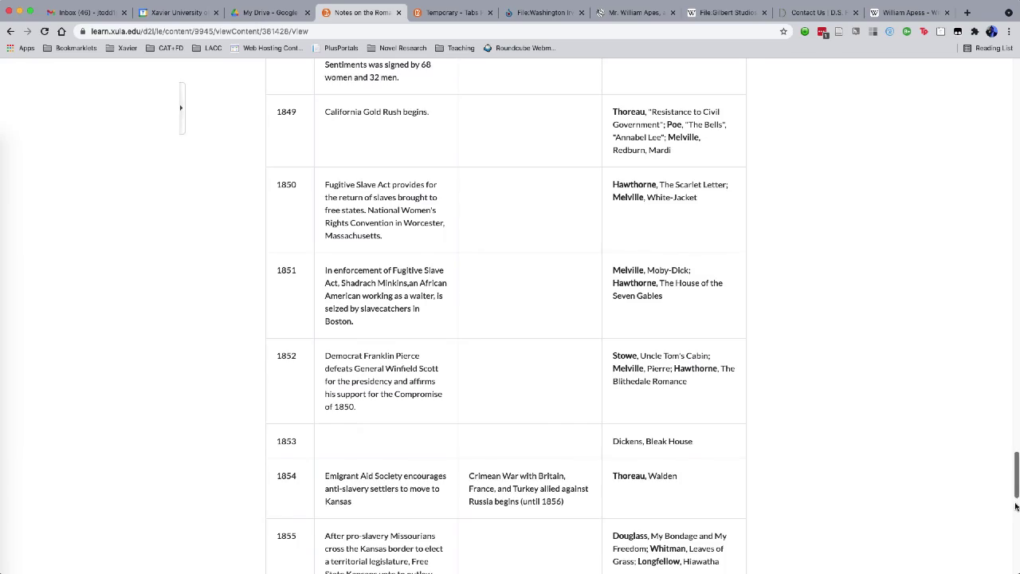
{"action": "left_click", "coordinate": [1017, 507]}
{"action": "left_click_drag", "start_coordinate": [1017, 507], "coordinate": [1016, 171]}
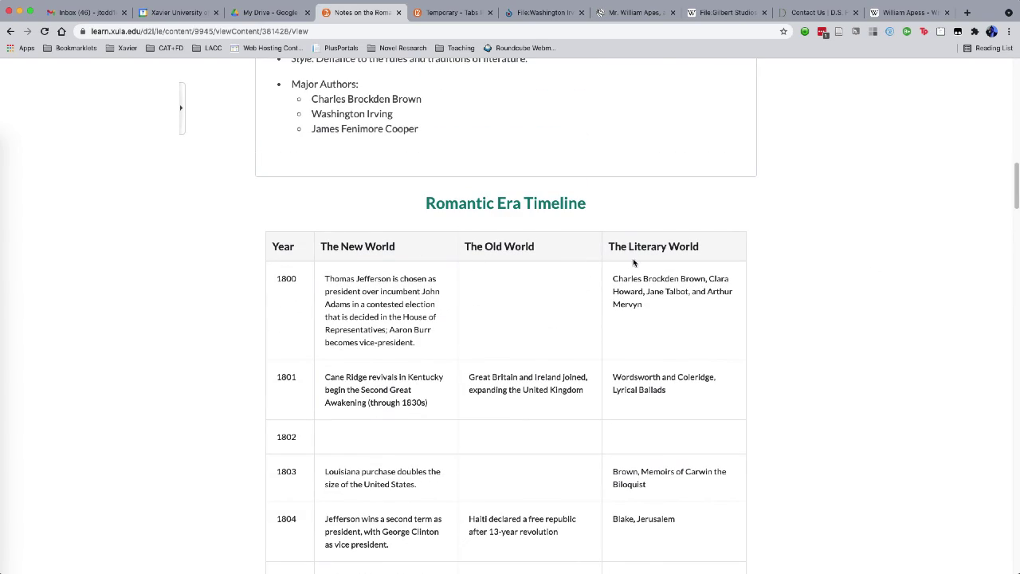
{"action": "left_click_drag", "start_coordinate": [1017, 199], "coordinate": [950, 359]}
{"action": "scroll", "coordinate": [777, 254], "scroll_direction": "up", "scroll_amount": 8}
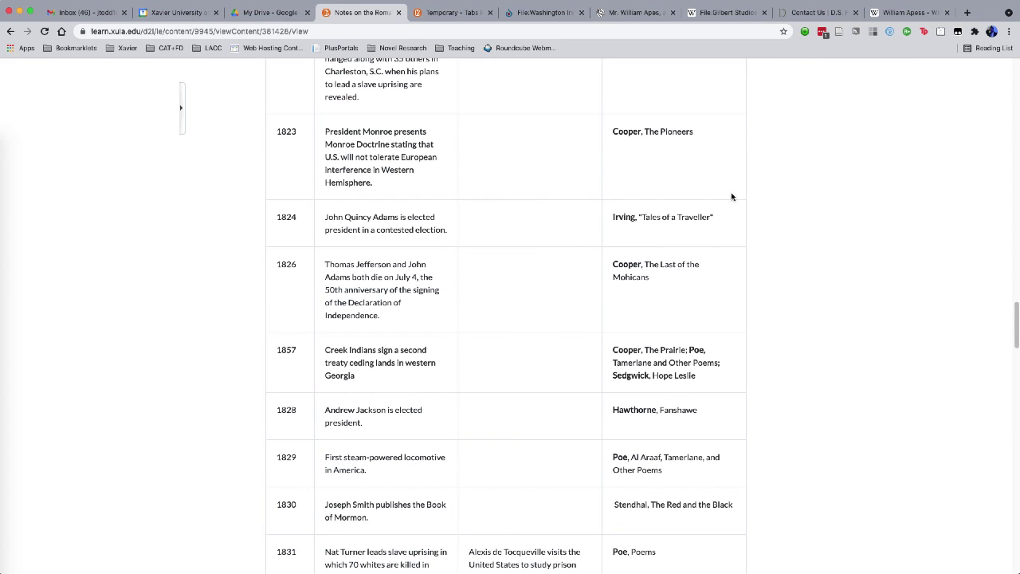
{"action": "scroll", "coordinate": [825, 222], "scroll_direction": "up", "scroll_amount": 6}
{"action": "scroll", "coordinate": [832, 224], "scroll_direction": "up", "scroll_amount": 2}
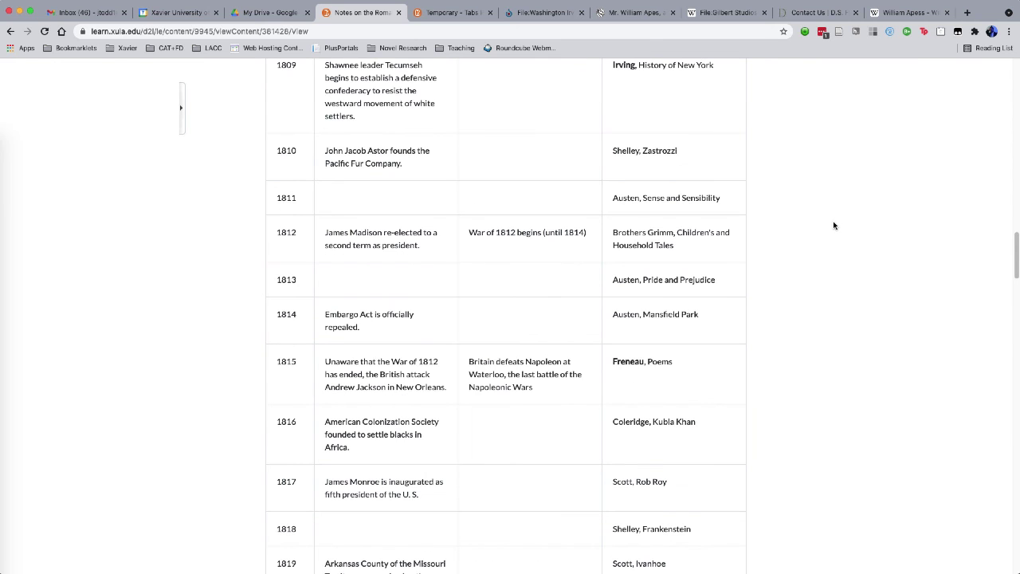
{"action": "scroll", "coordinate": [833, 225], "scroll_direction": "up", "scroll_amount": 3}
{"action": "scroll", "coordinate": [917, 238], "scroll_direction": "up", "scroll_amount": 4}
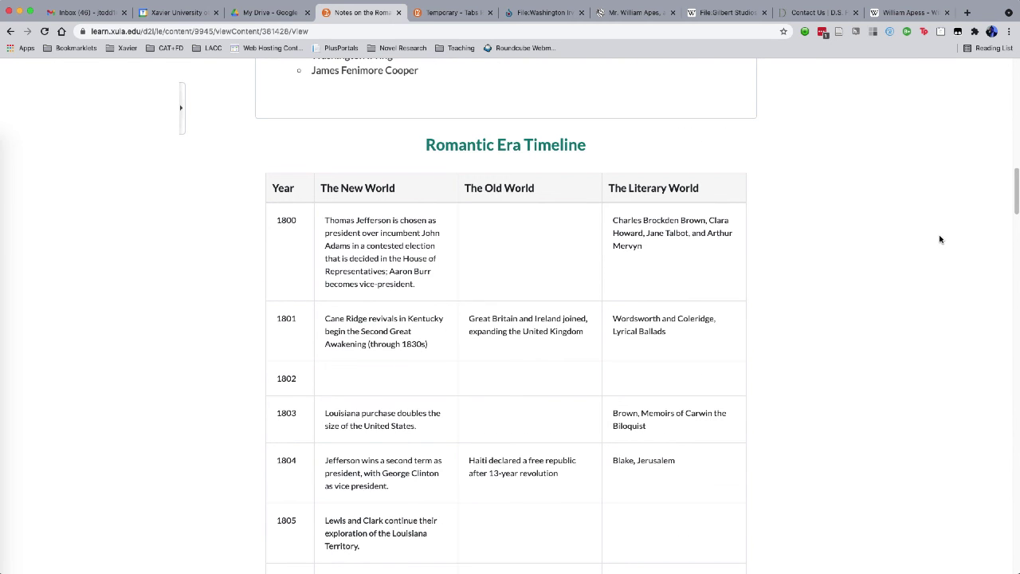